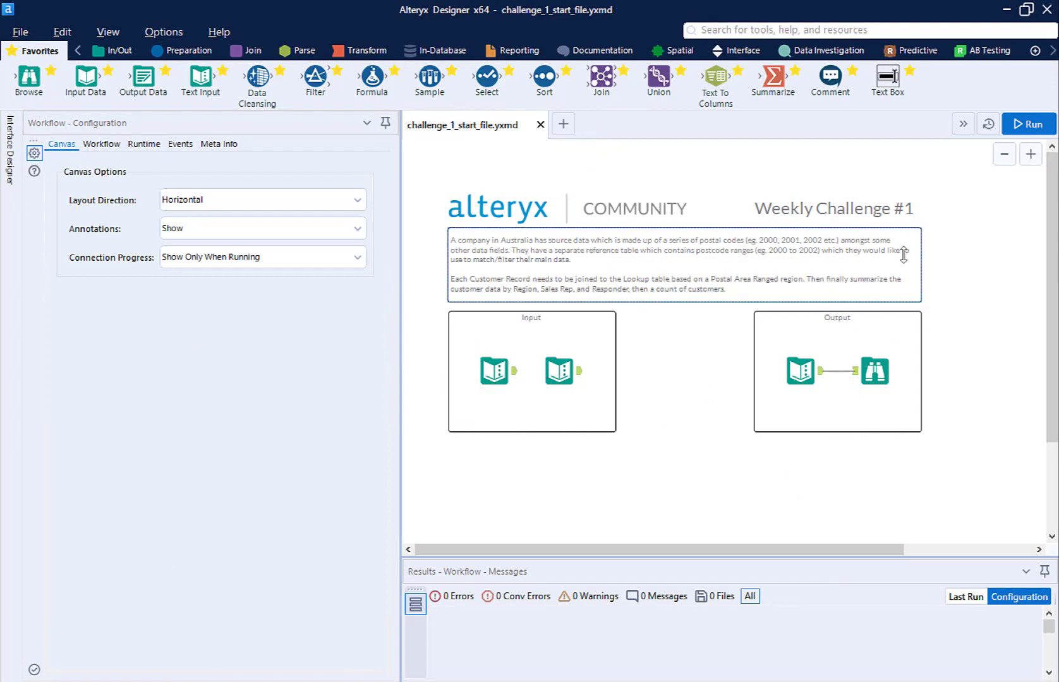
# Move the range lookup table below the Input box and add a Browse after the customer data.
pyautogui.moveTo(559, 378); pyautogui.dragTo(478, 483)
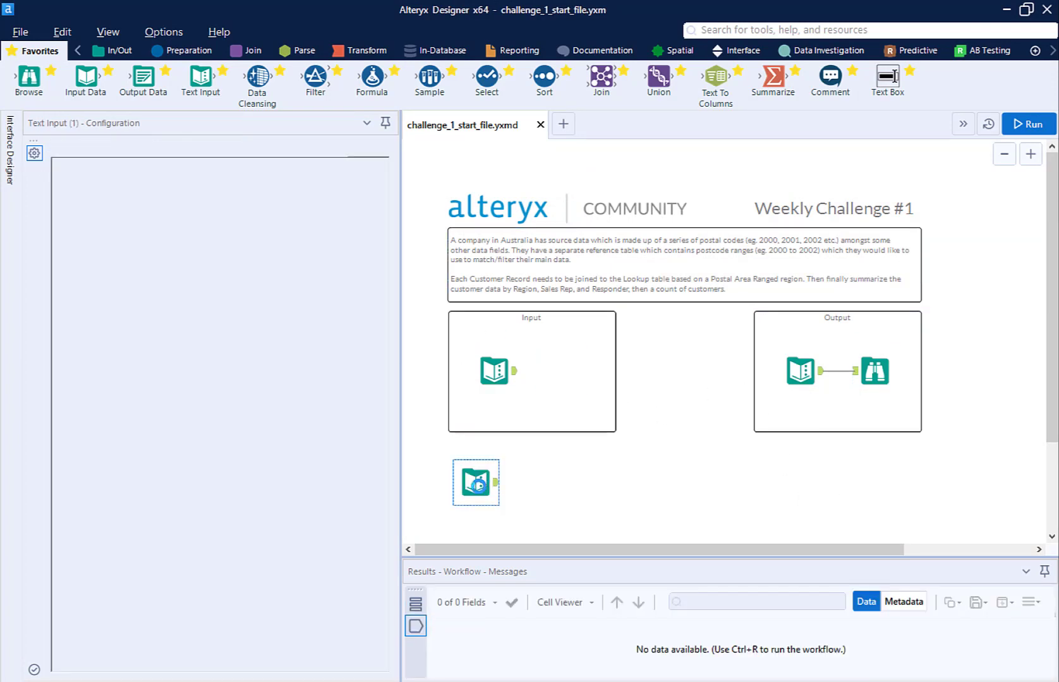
pyautogui.click(495, 372)
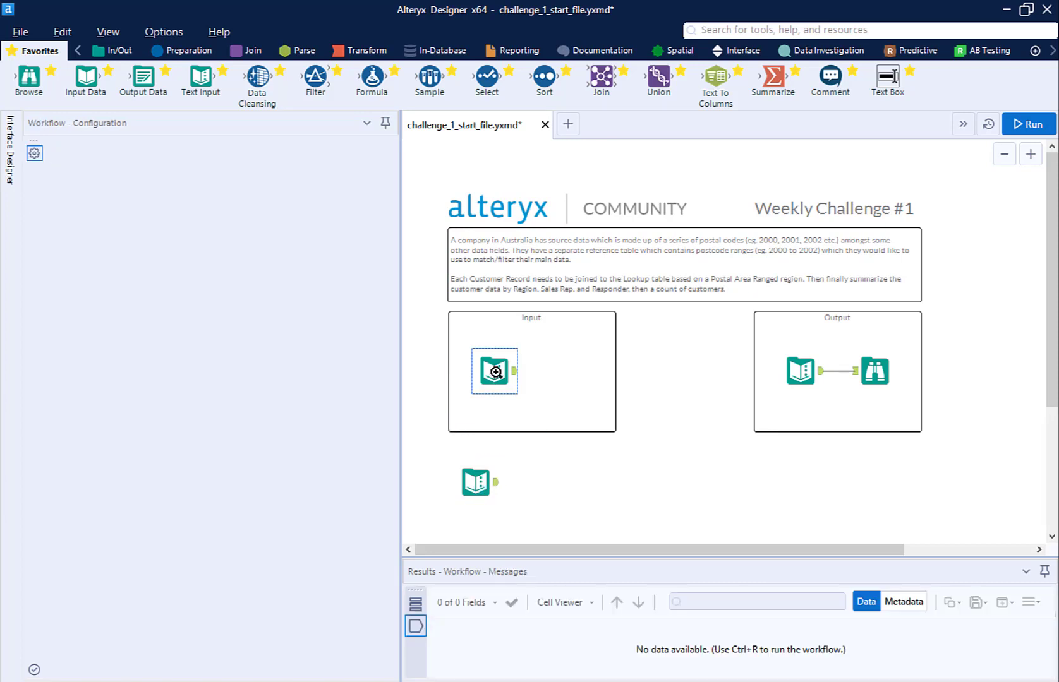
pyautogui.rightClick(495, 372)
pyautogui.click(567, 591)
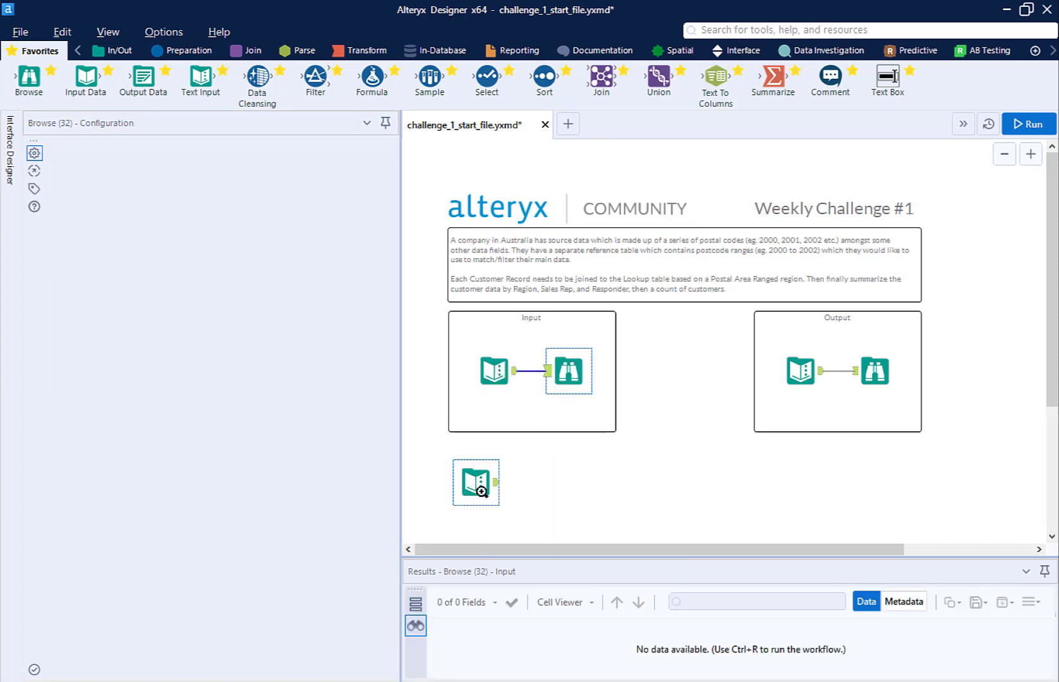
# Add a Browse after the range lookup table and run the workflow (2678, 10 and 5 records).
pyautogui.rightClick(476, 483)
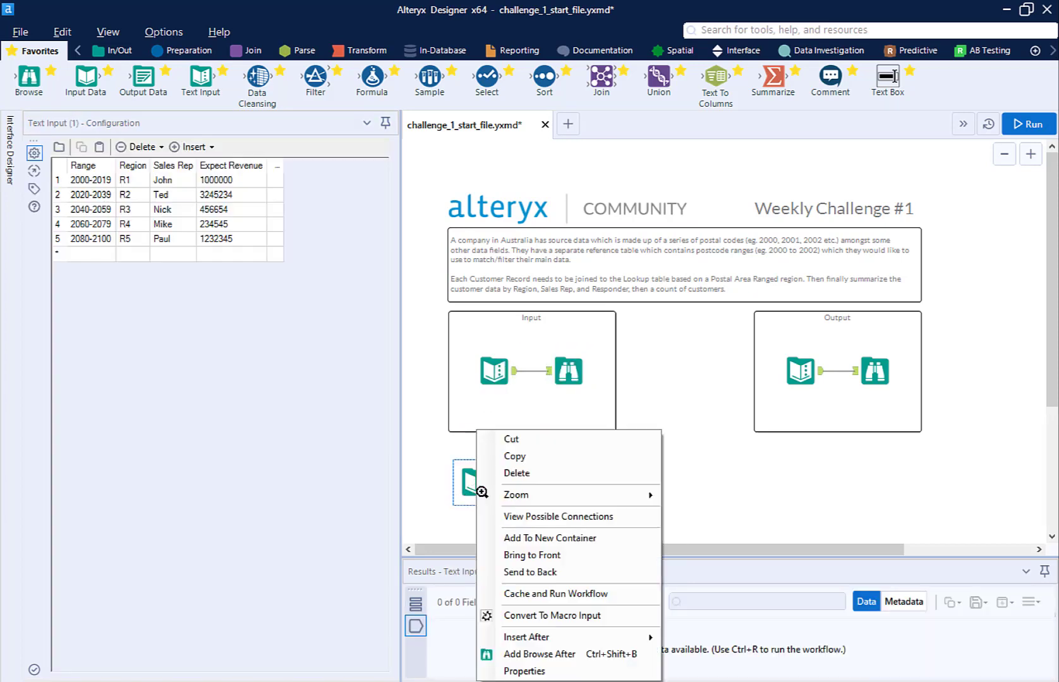
pyautogui.click(590, 655)
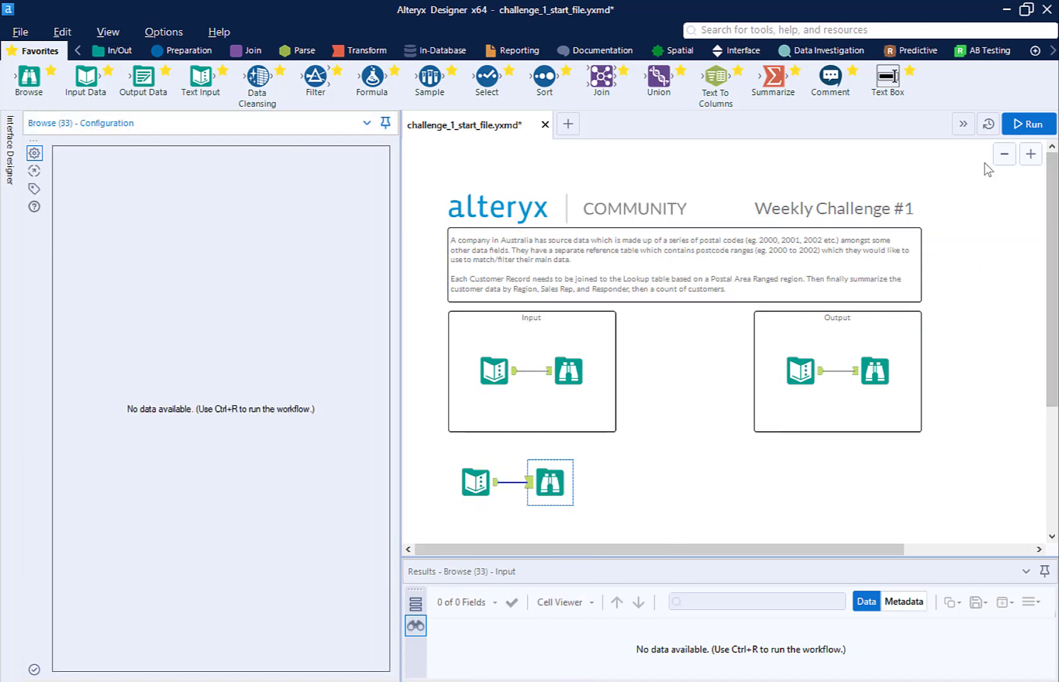
pyautogui.click(1027, 124)
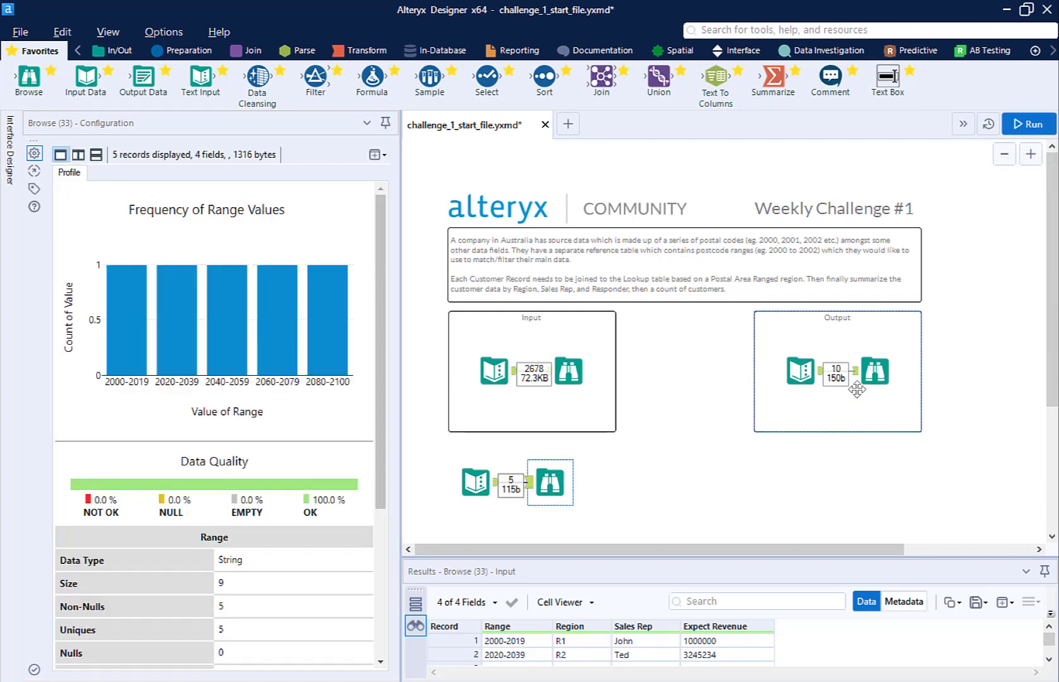
# Review all 10 expected output records (Region, Sales Rep, Responder, Count) in a separate window, then close it.
pyautogui.click(875, 372)
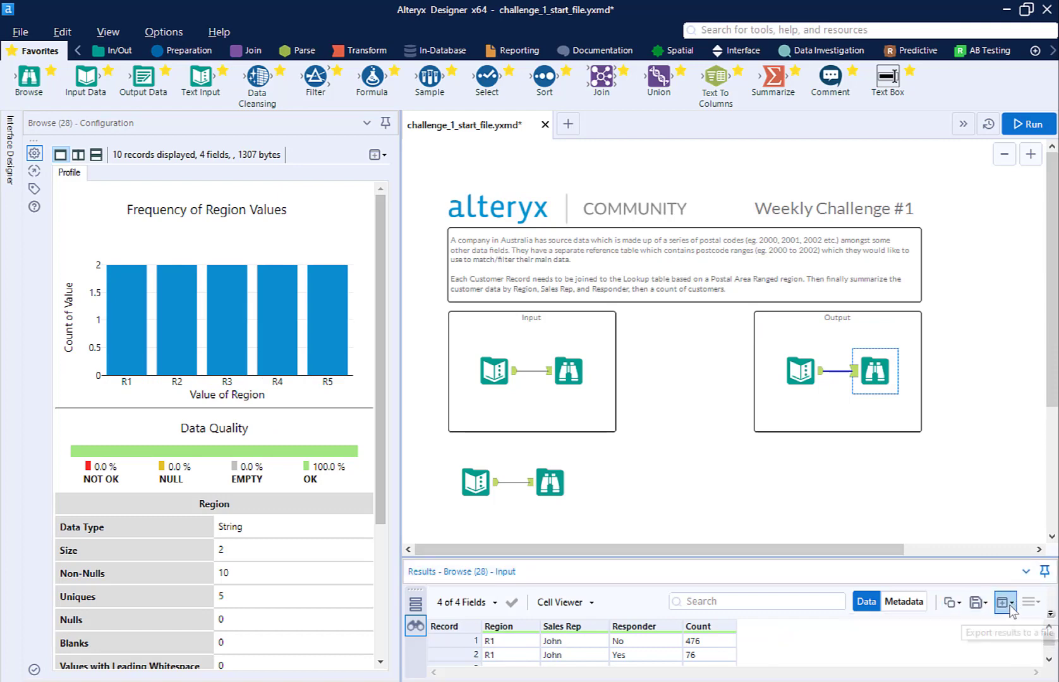
pyautogui.click(1006, 603)
pyautogui.click(996, 625)
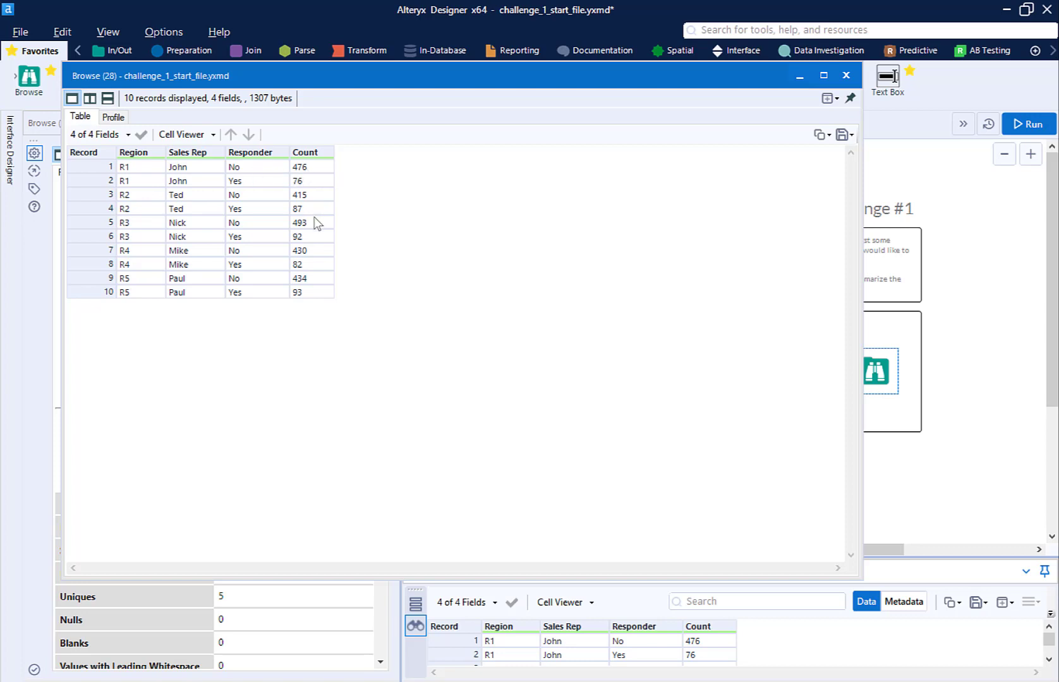
pyautogui.click(846, 75)
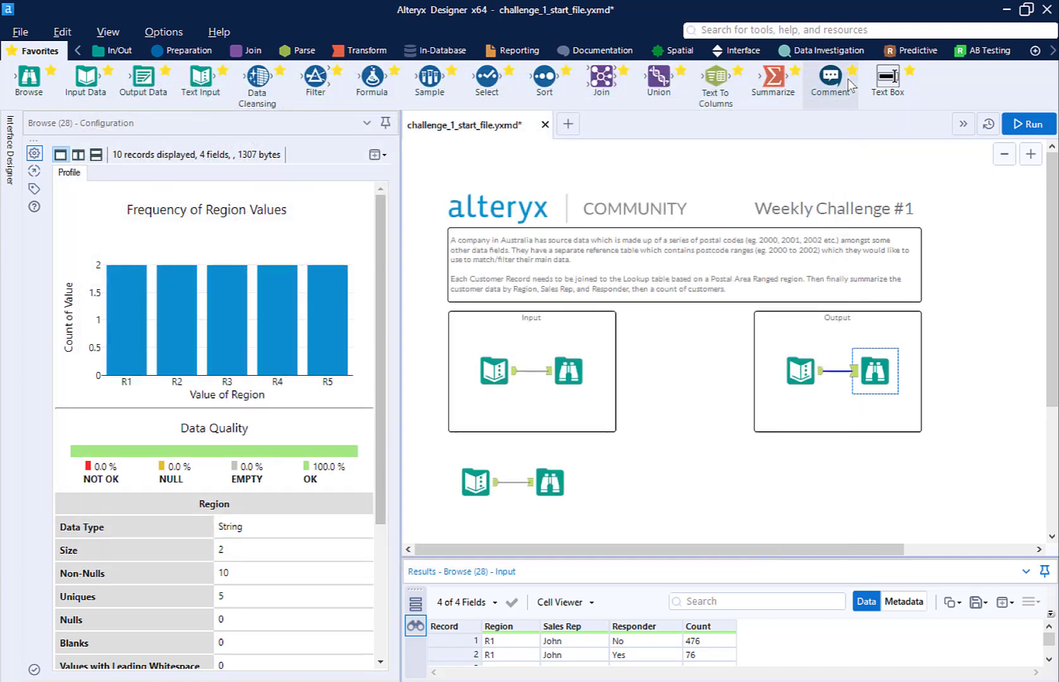
# Review all 2,678 customer records in a separate window, then close it.
pyautogui.click(567, 376)
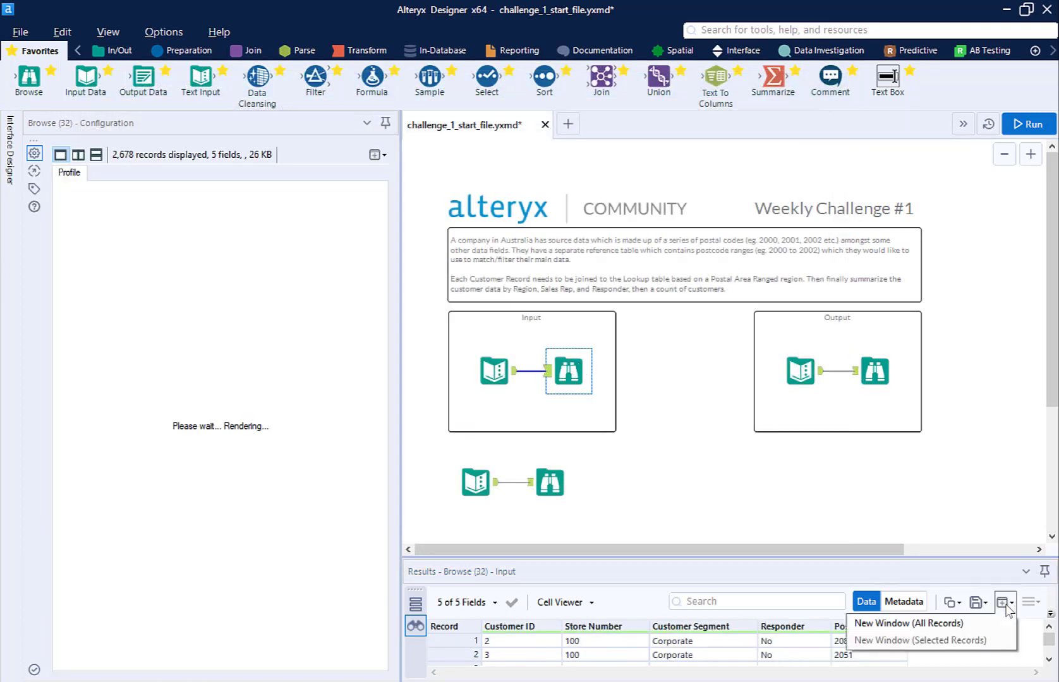
pyautogui.click(1005, 602)
pyautogui.click(1005, 602)
pyautogui.click(1006, 602)
pyautogui.click(991, 625)
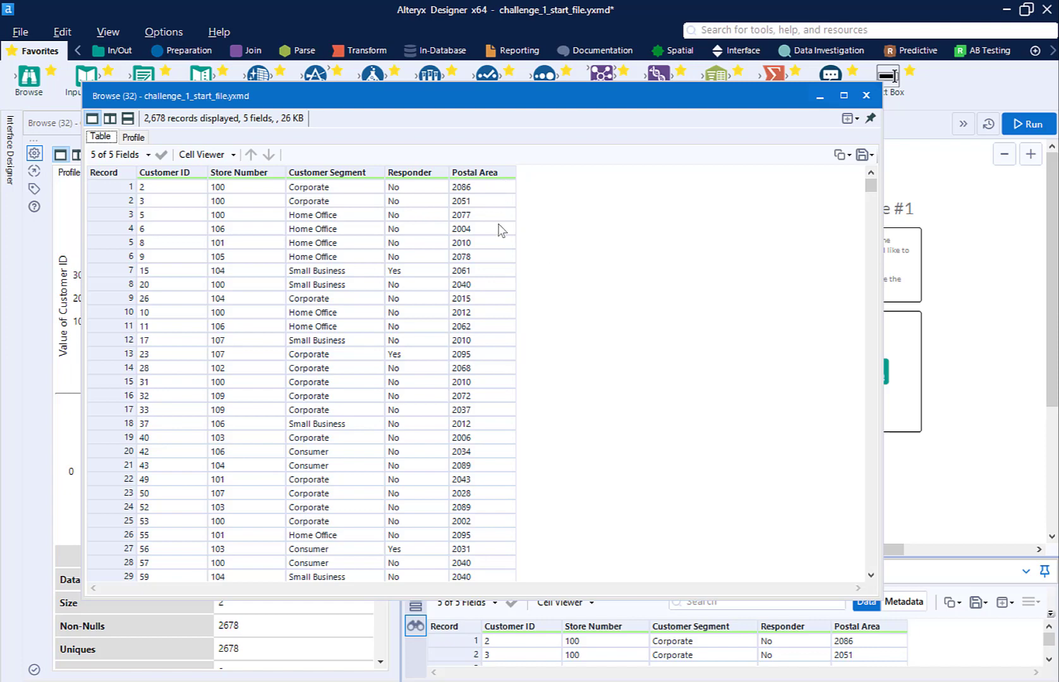
pyautogui.click(866, 96)
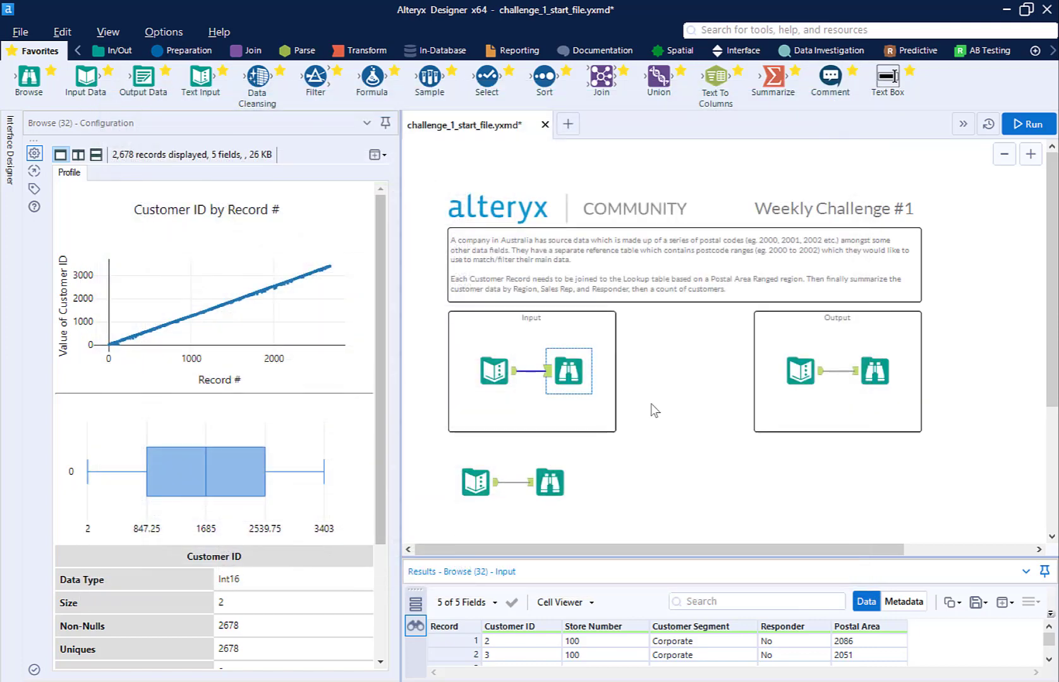
# Review the five range lookup rows (Range, Region, Sales Rep, Expect Revenue) in a separate window, then close it.
pyautogui.click(553, 485)
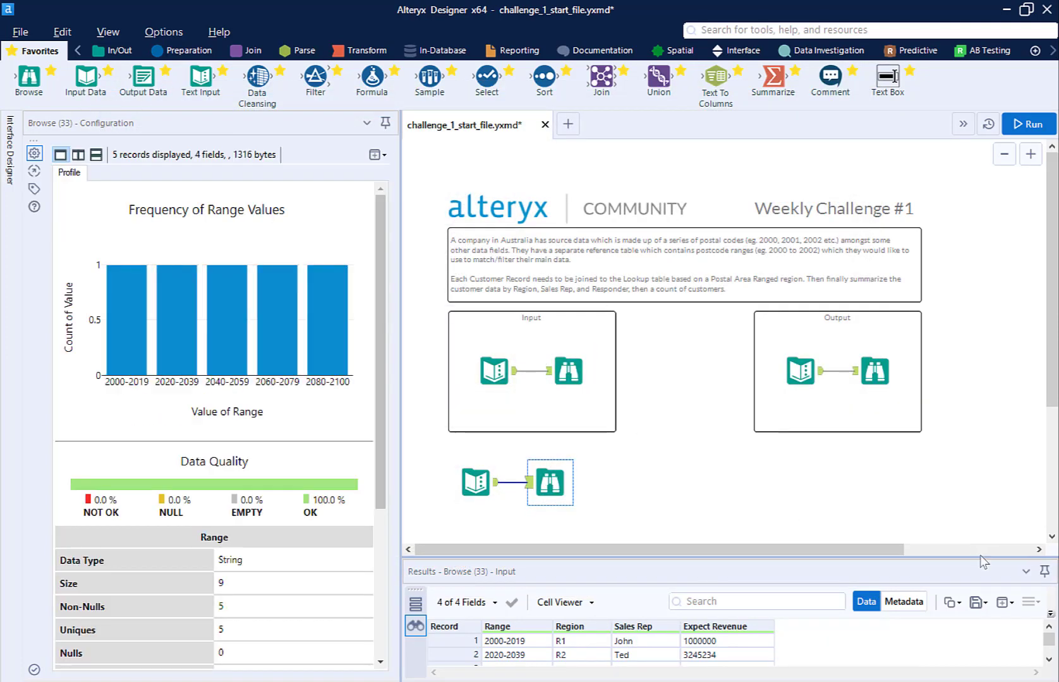
pyautogui.click(1004, 603)
pyautogui.click(1004, 604)
pyautogui.click(1005, 603)
pyautogui.click(1004, 624)
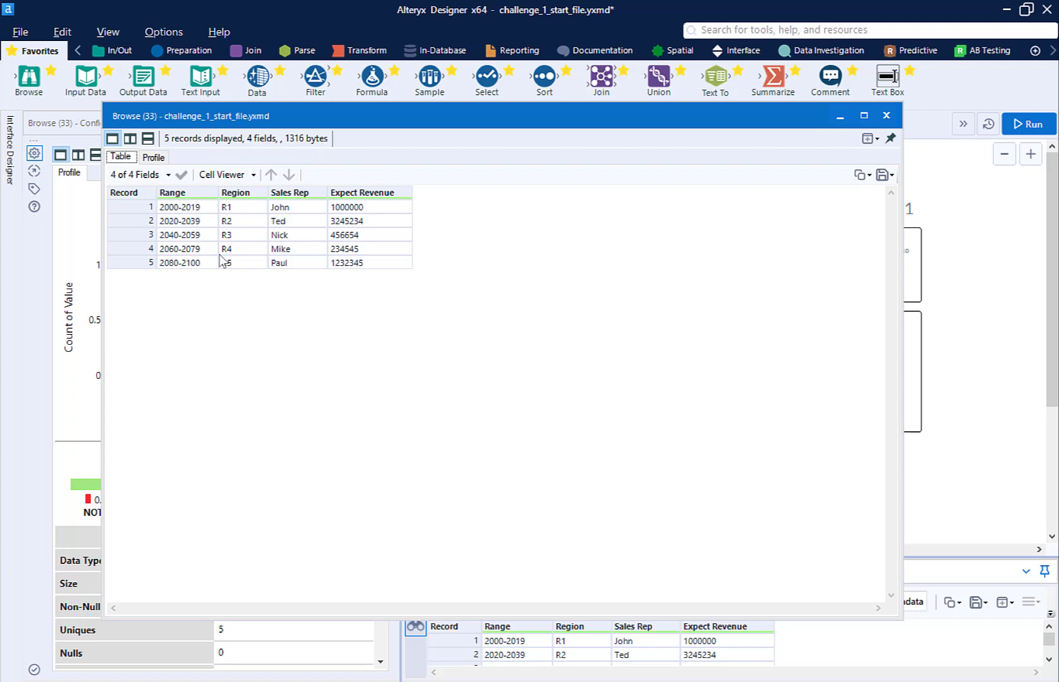
pyautogui.click(887, 120)
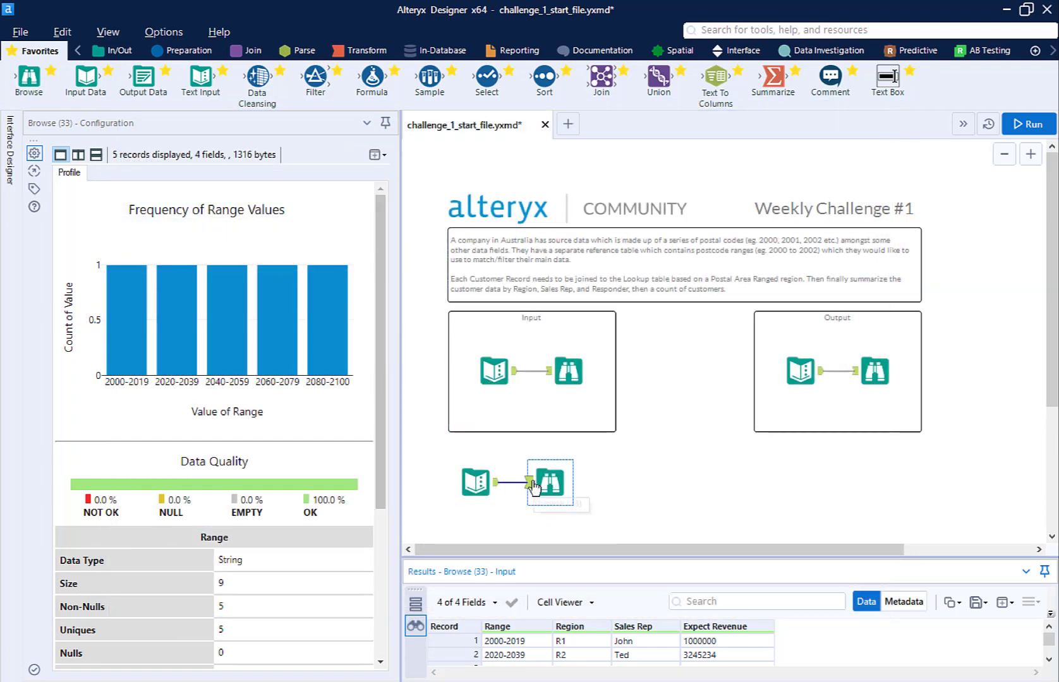
# Rerun the workflow, delete the lookup's Browse, and place Text To Columns after the Text Input.
pyautogui.hotkey('ctrl', 'r')
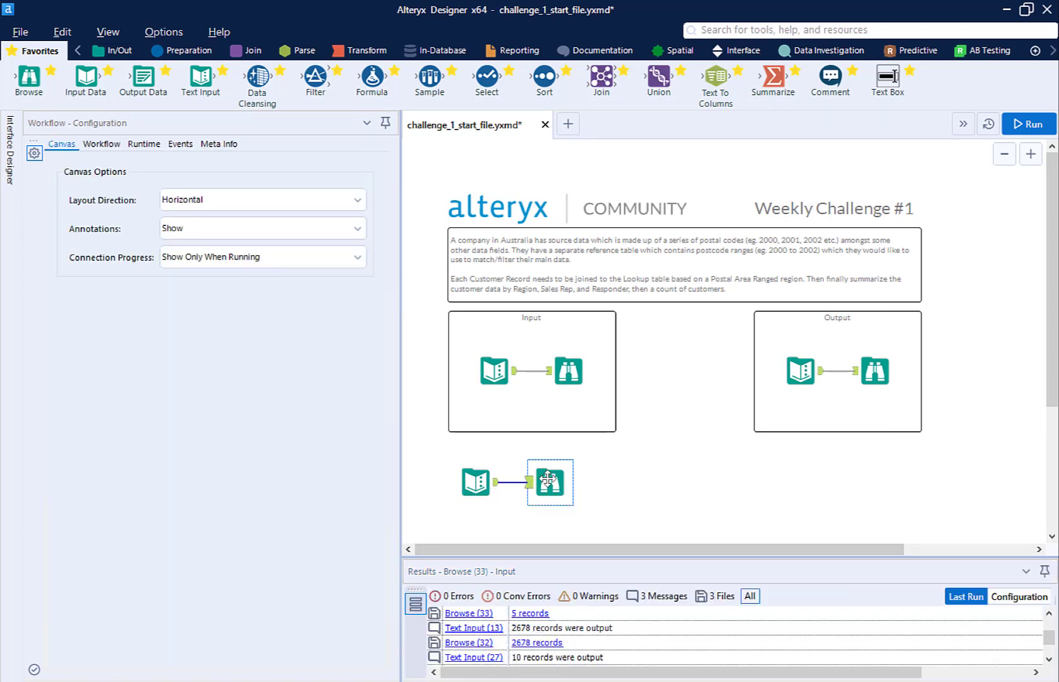
pyautogui.press('Delete')
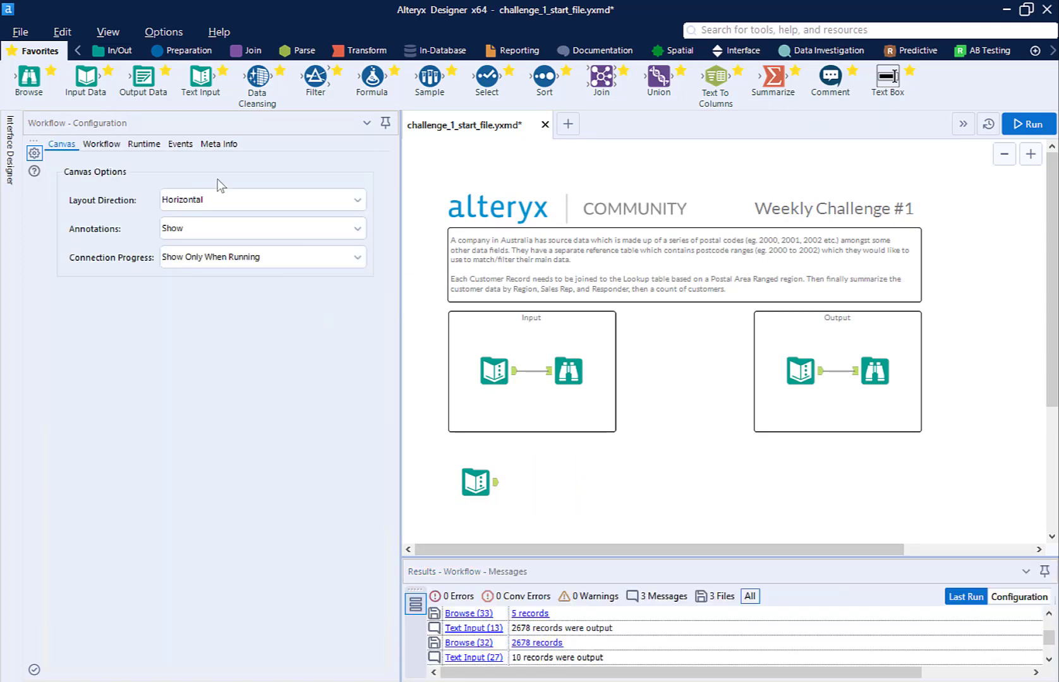
pyautogui.click(298, 50)
pyautogui.moveTo(141, 85); pyautogui.dragTo(562, 483)
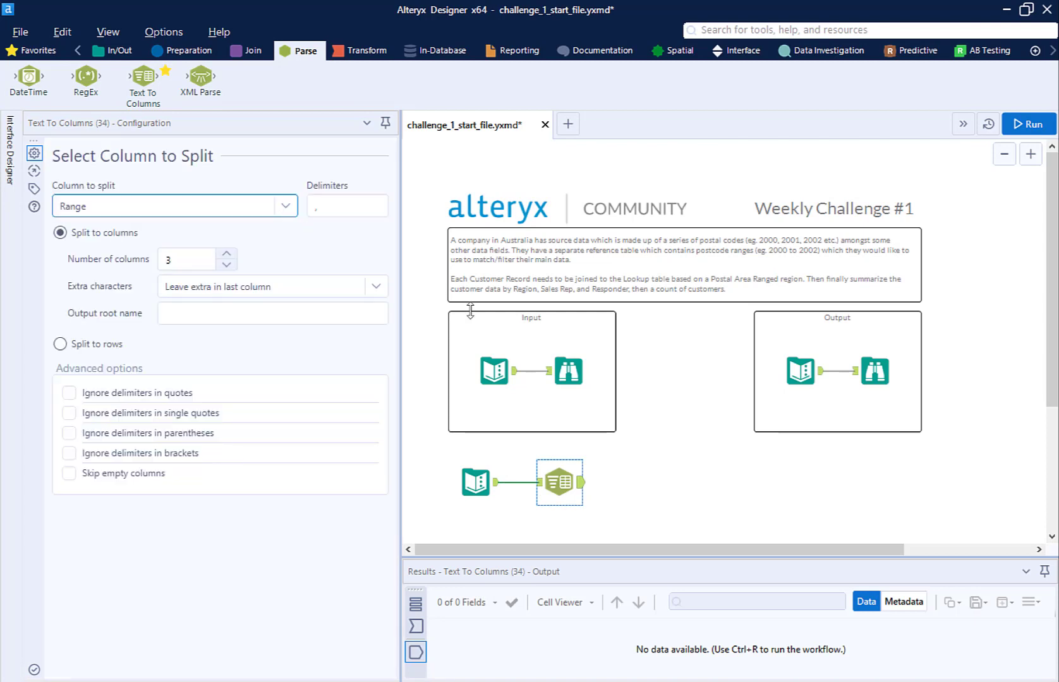
# Set Text To Columns to split the Range column on "-" into 2 columns.
pyautogui.click(284, 209)
pyautogui.click(279, 225)
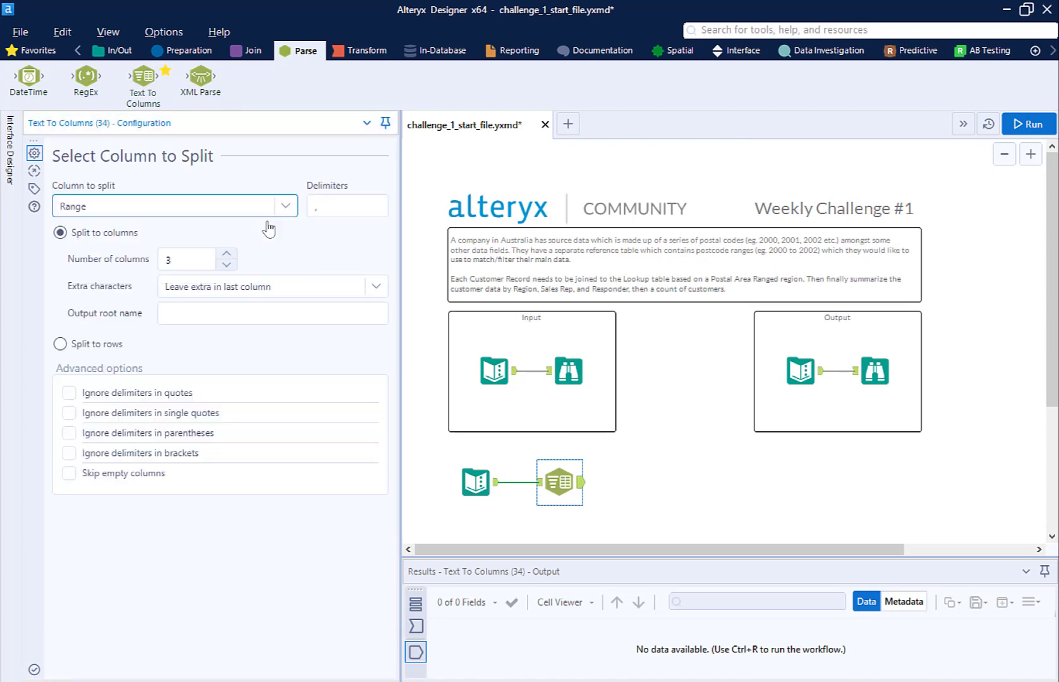
pyautogui.click(327, 205)
pyautogui.write('-')
pyautogui.click(226, 265)
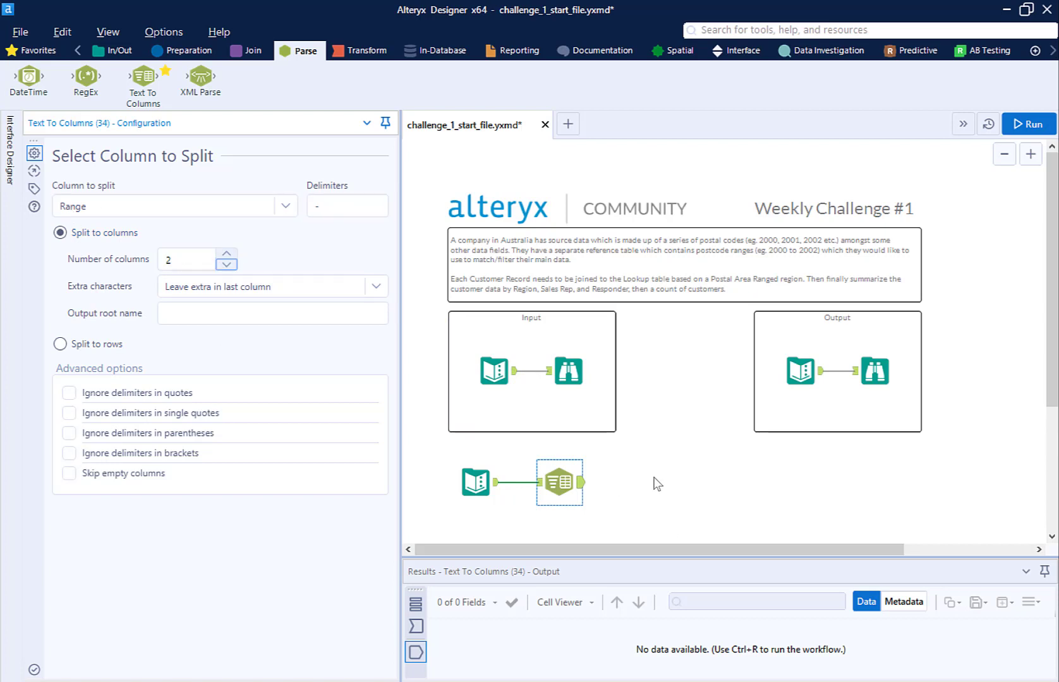
pyautogui.click(564, 486)
# Add a Browse after Text To Columns and run the workflow.
pyautogui.rightClick(568, 484)
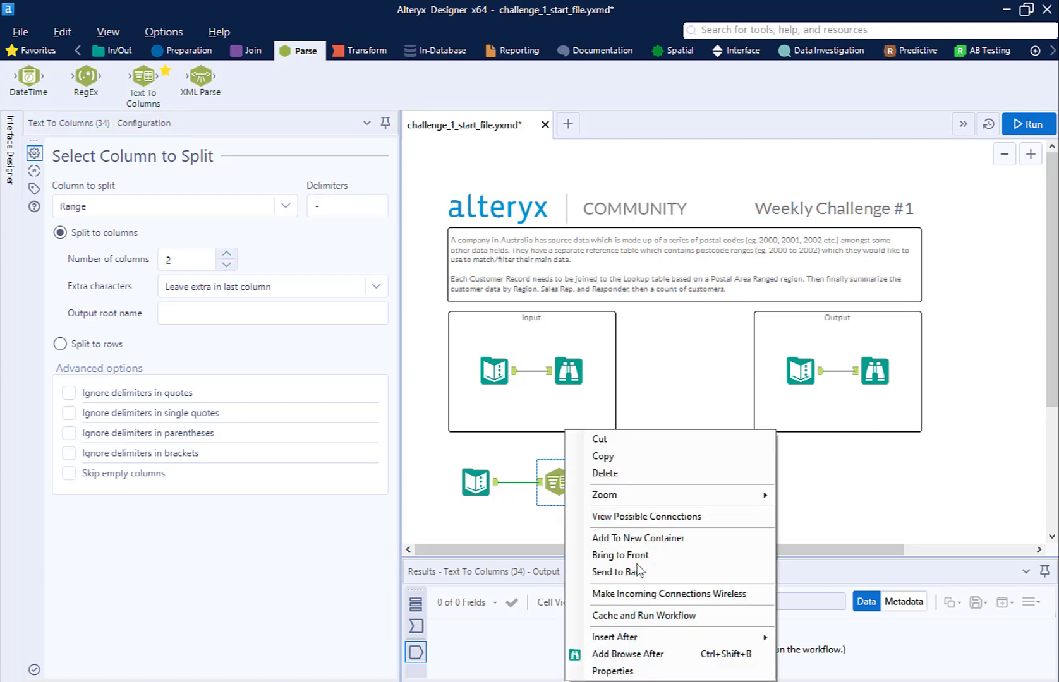
pyautogui.click(631, 650)
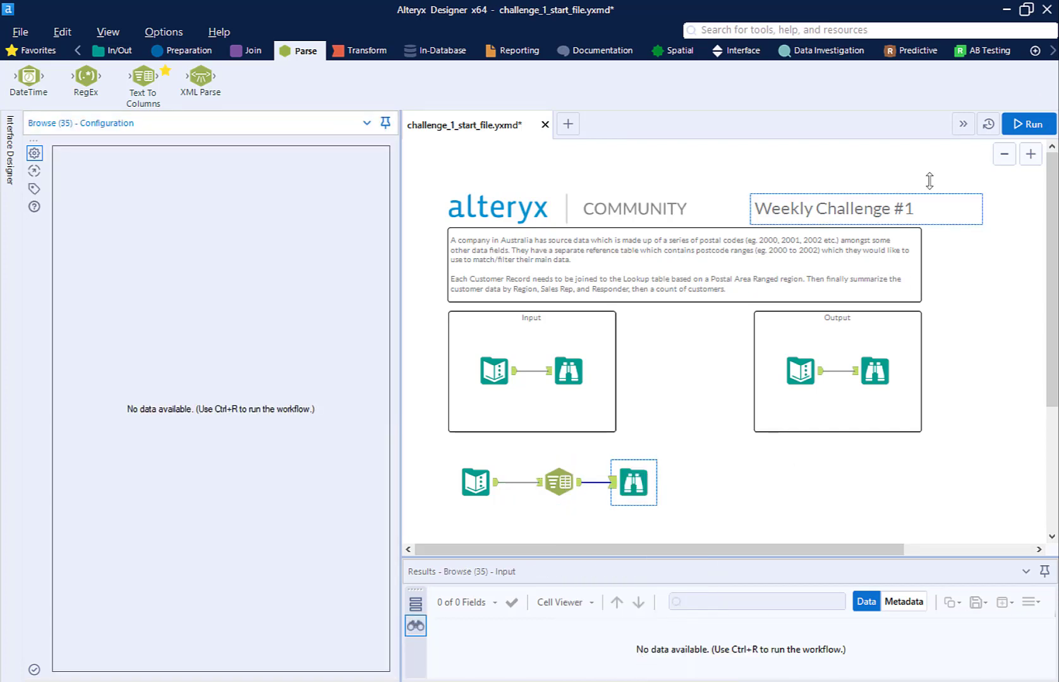
pyautogui.click(1030, 125)
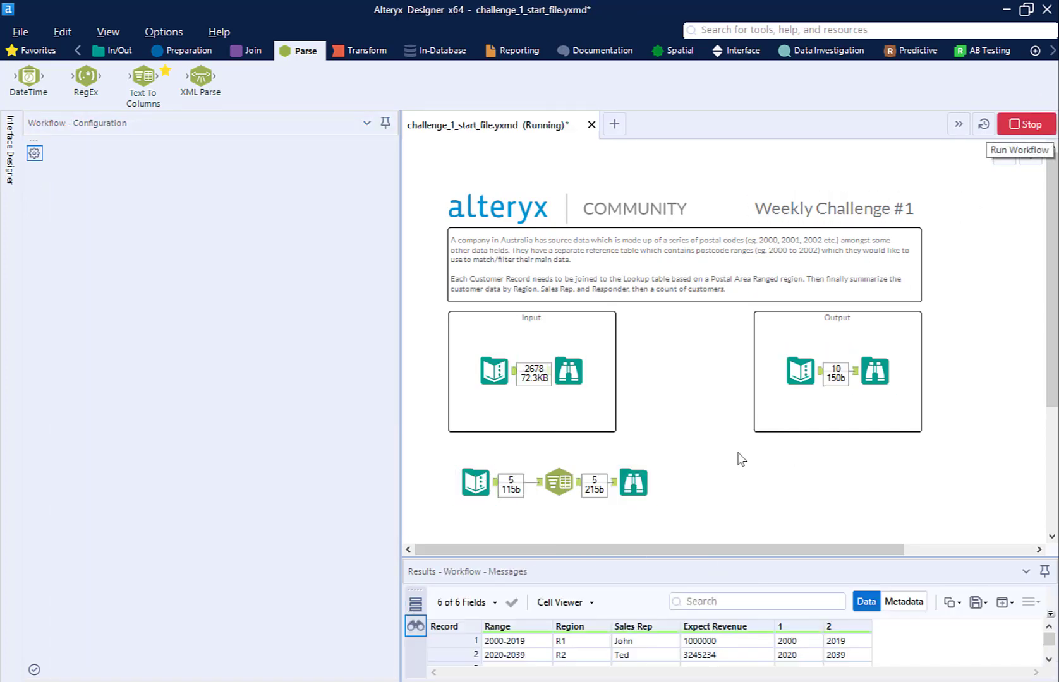
# Review the 5 split range rows with start and end in columns 1 and 2, then close the window.
pyautogui.click(1011, 604)
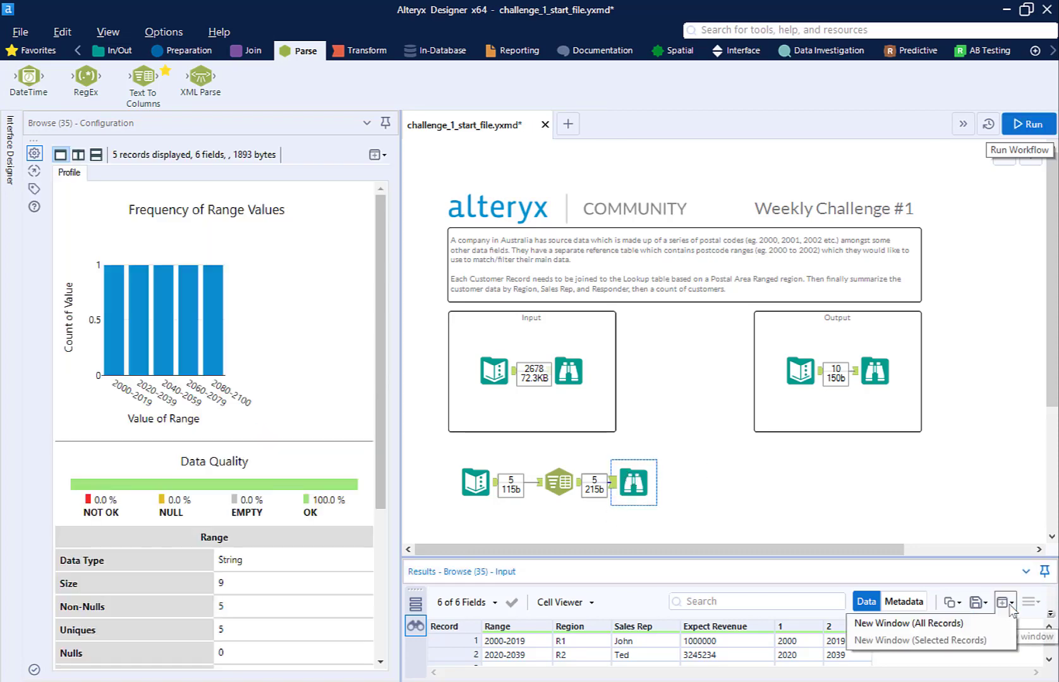
pyautogui.click(1011, 604)
pyautogui.click(1010, 604)
pyautogui.click(999, 621)
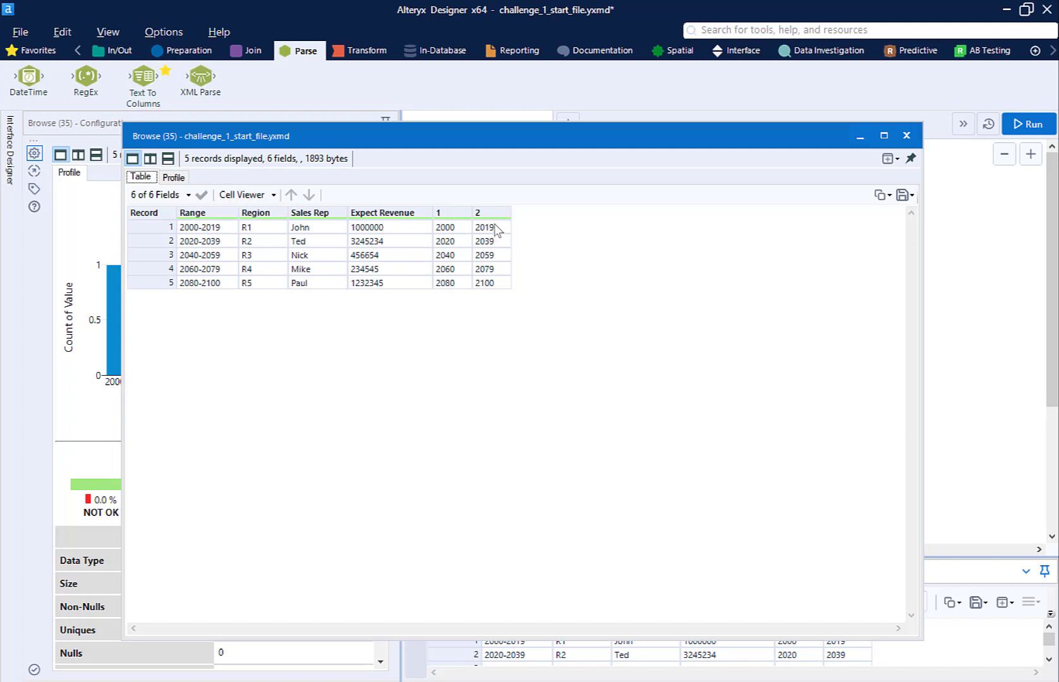
pyautogui.click(906, 137)
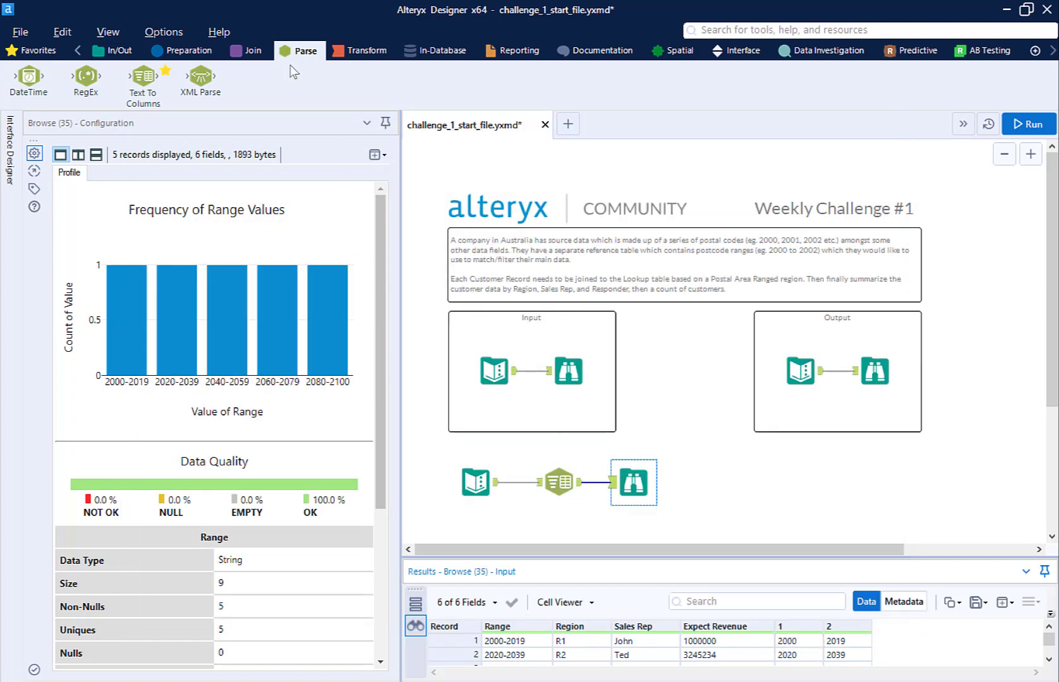
# Add a Select after Text To Columns renaming 1 and 2 to Bottom Postal Code and Top Postal Code, then rerun.
pyautogui.click(190, 51)
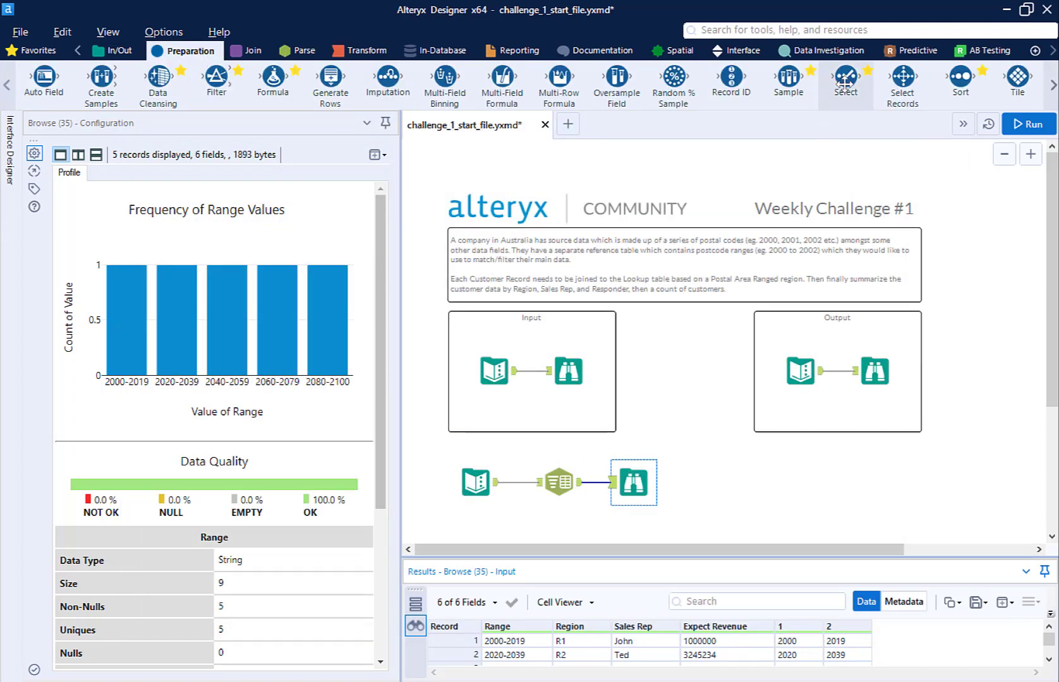
pyautogui.moveTo(845, 77); pyautogui.dragTo(628, 482)
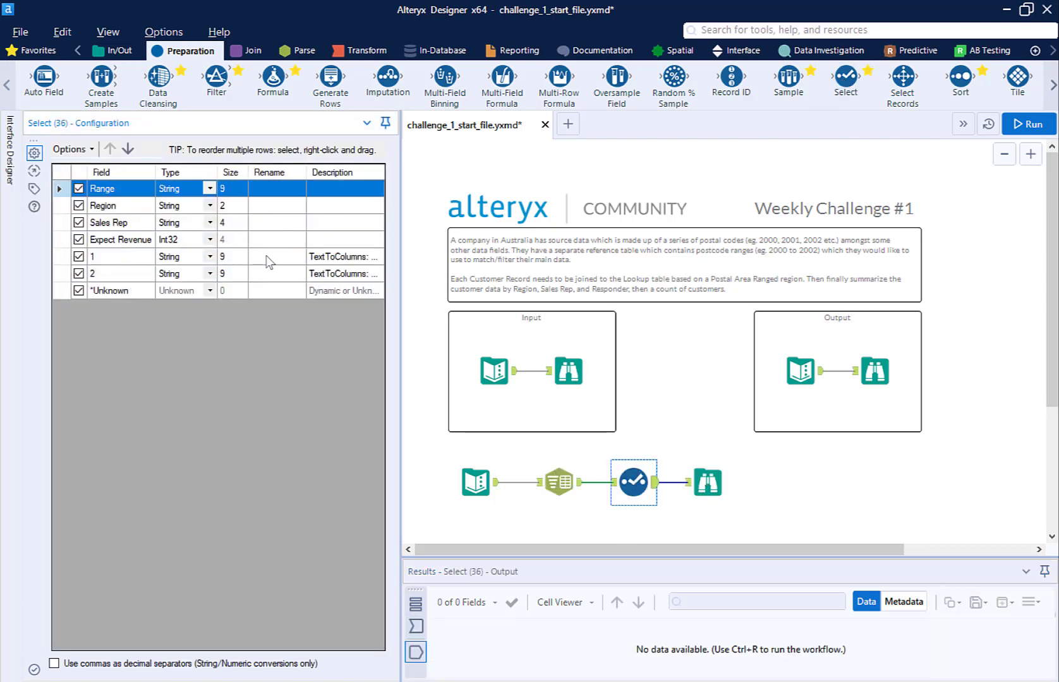
pyautogui.click(268, 259)
pyautogui.write('TopPos')
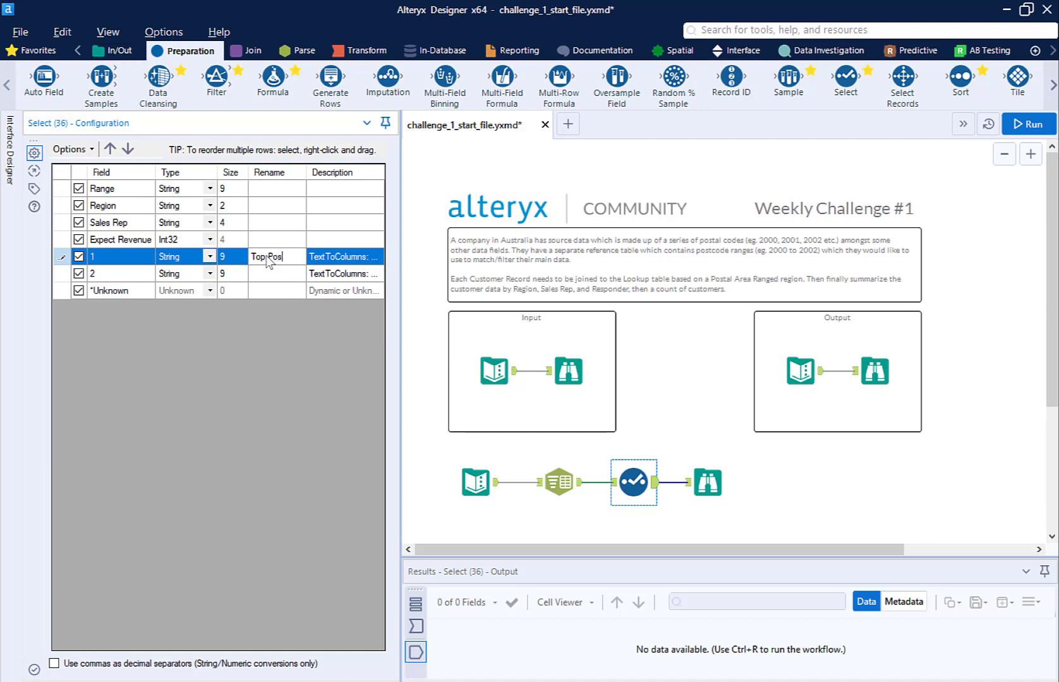
pyautogui.write('tal Code')
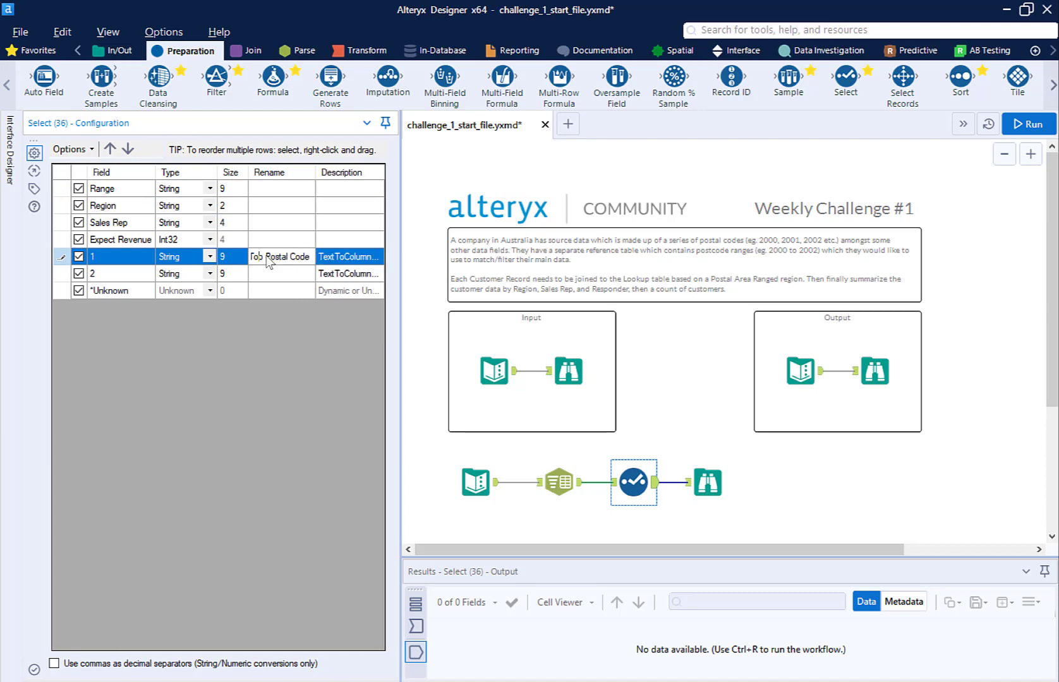
pyautogui.write('Bottom')
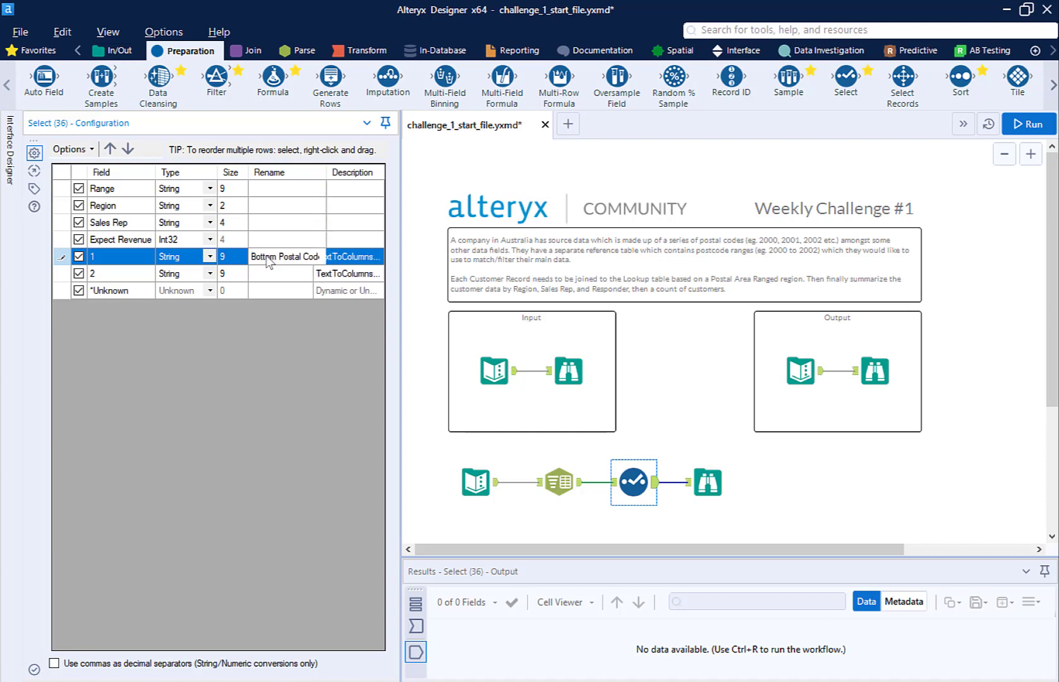
pyautogui.click(269, 276)
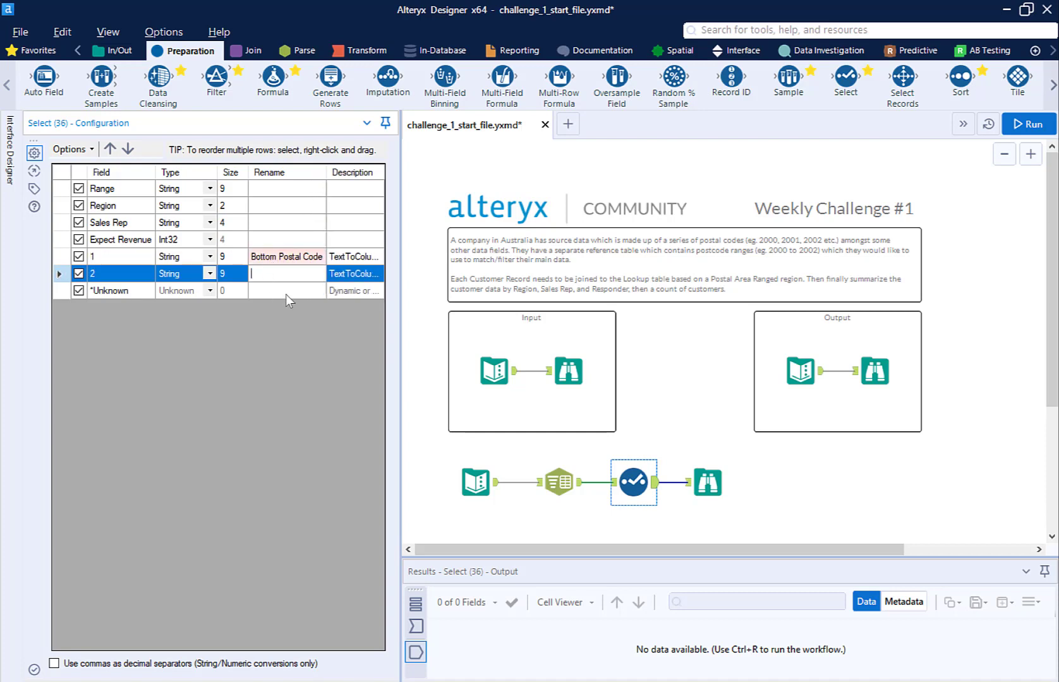
pyautogui.write('Top Postal Code')
pyautogui.click(754, 501)
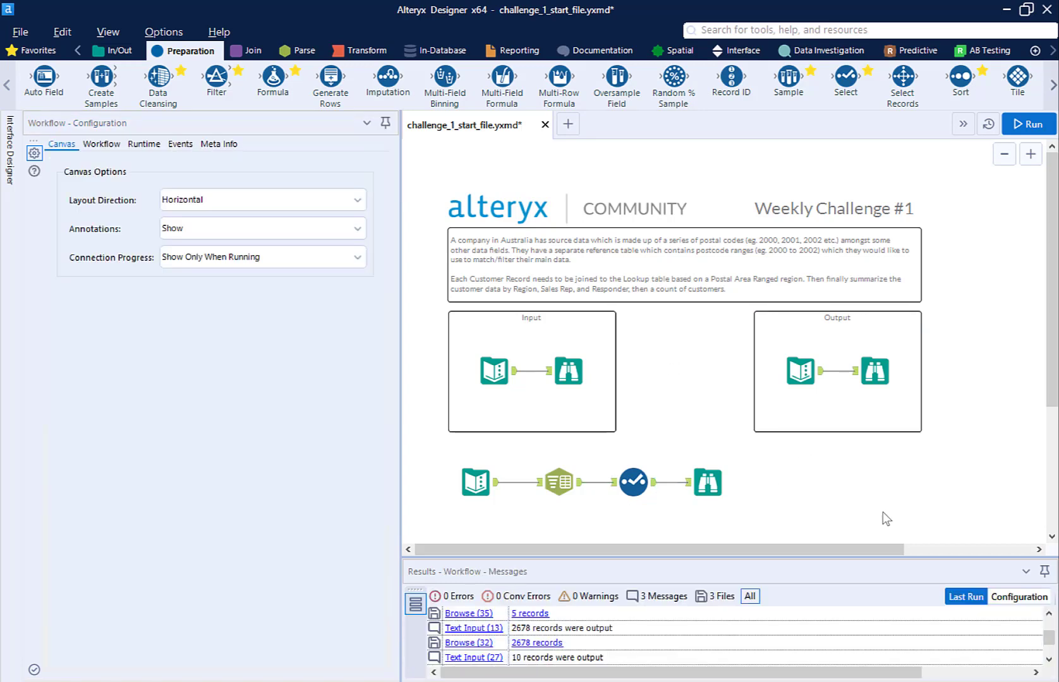
pyautogui.click(704, 484)
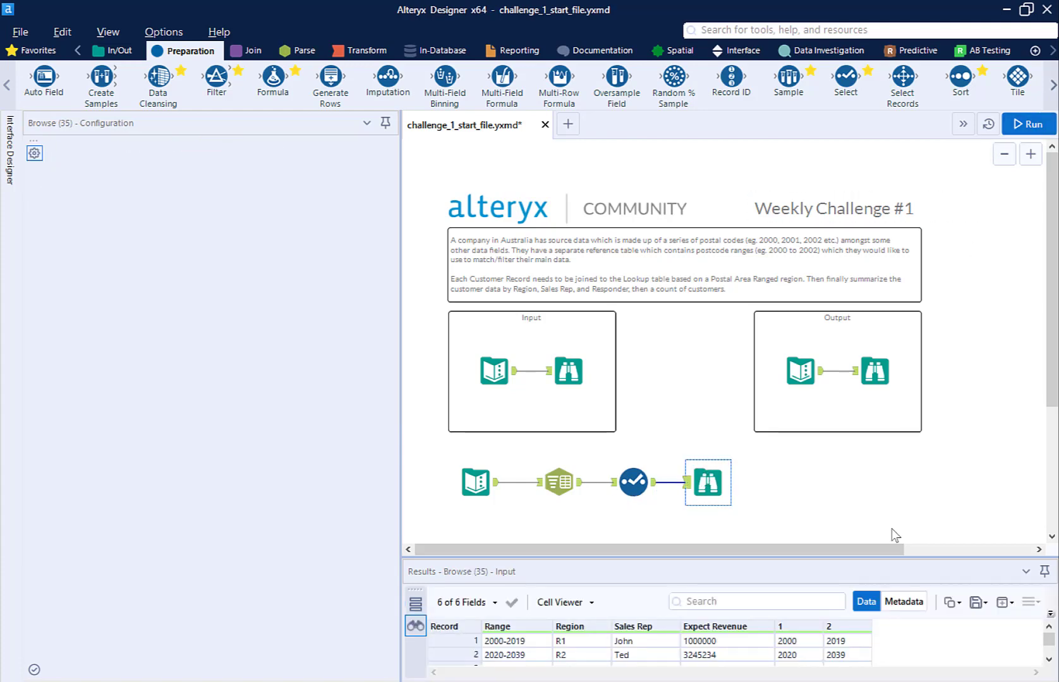
pyautogui.hotkey('ctrl', 'r')
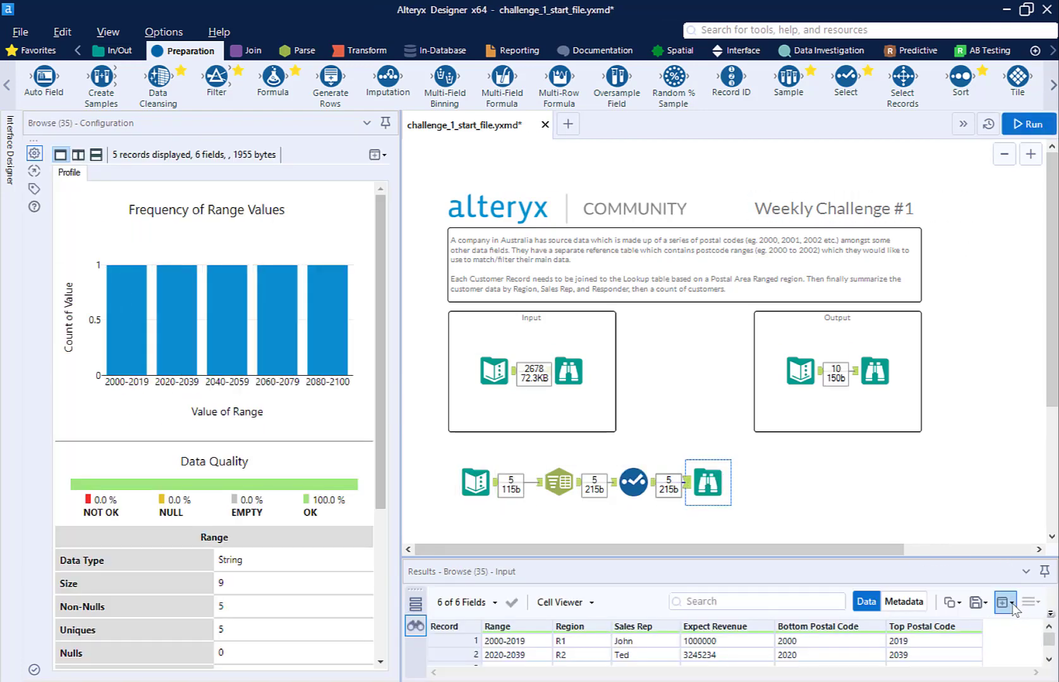
pyautogui.click(1011, 603)
pyautogui.click(1011, 603)
pyautogui.click(1011, 604)
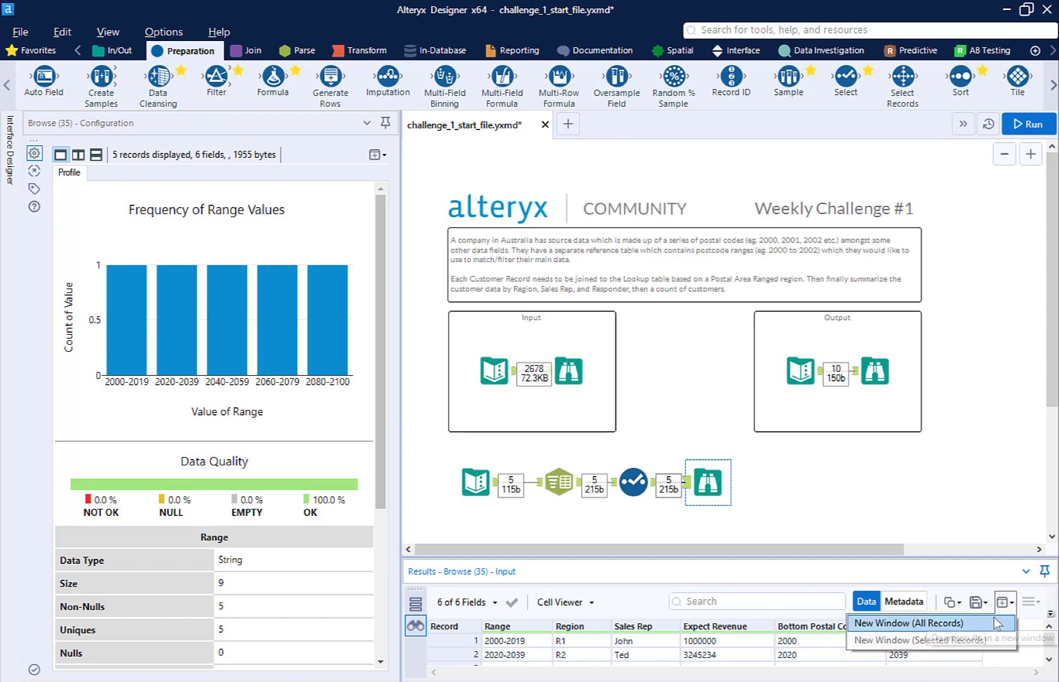
pyautogui.click(993, 624)
pyautogui.moveTo(505, 166); pyautogui.dragTo(509, 86)
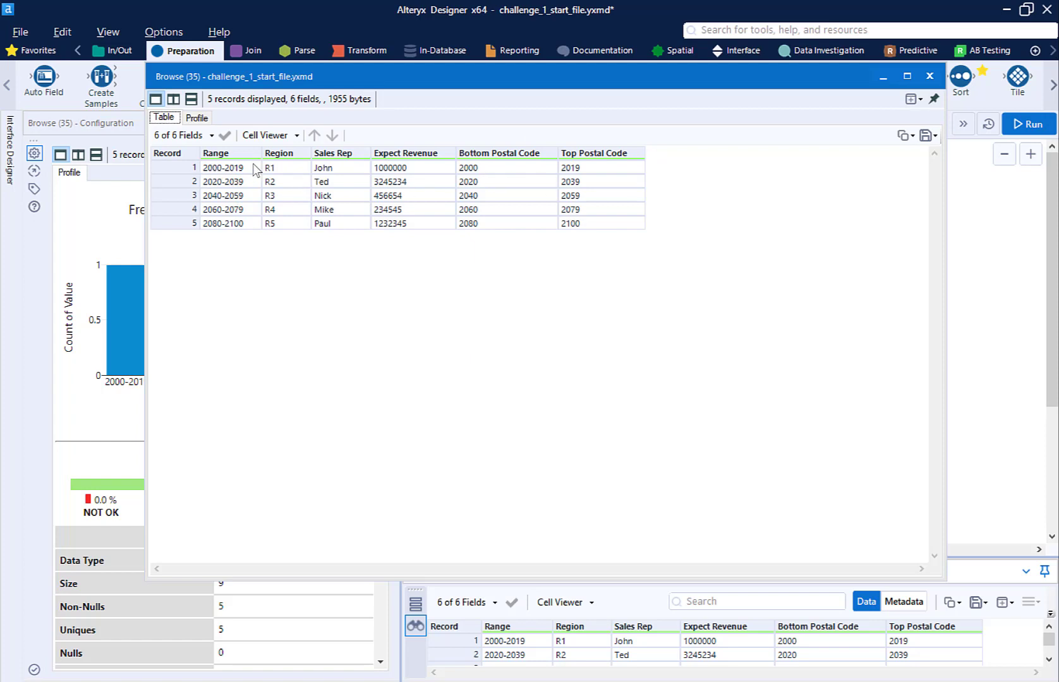
pyautogui.click(929, 76)
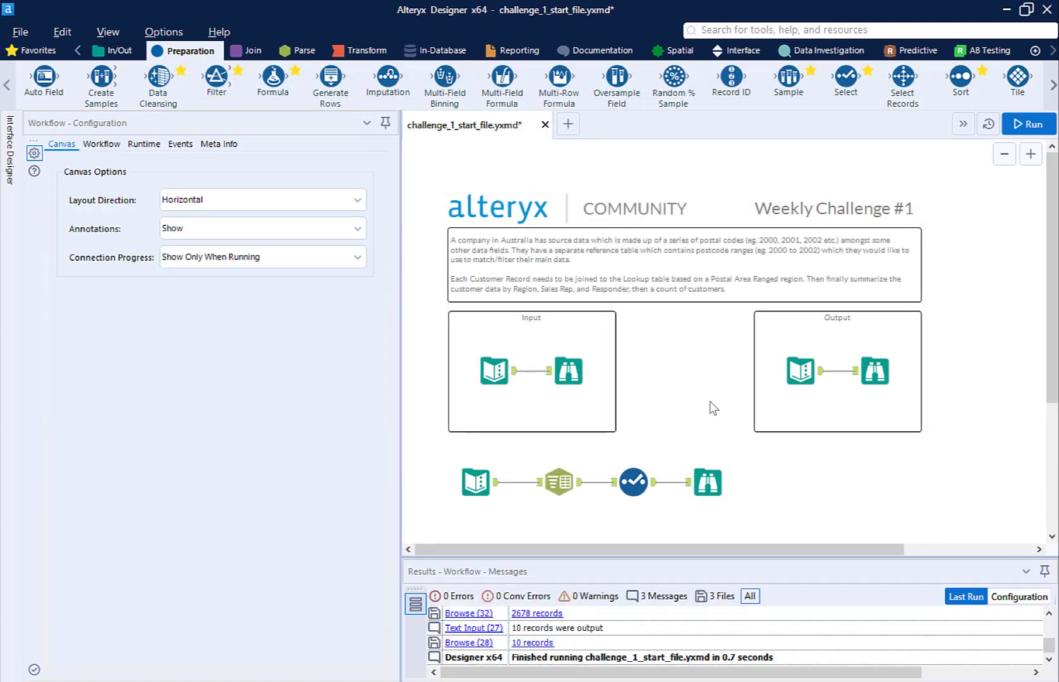
# Add Generate Rows after the Select, updating Bottom Postal Code and initialized to [Bottom Postal Code].
pyautogui.moveTo(325, 88); pyautogui.dragTo(674, 484)
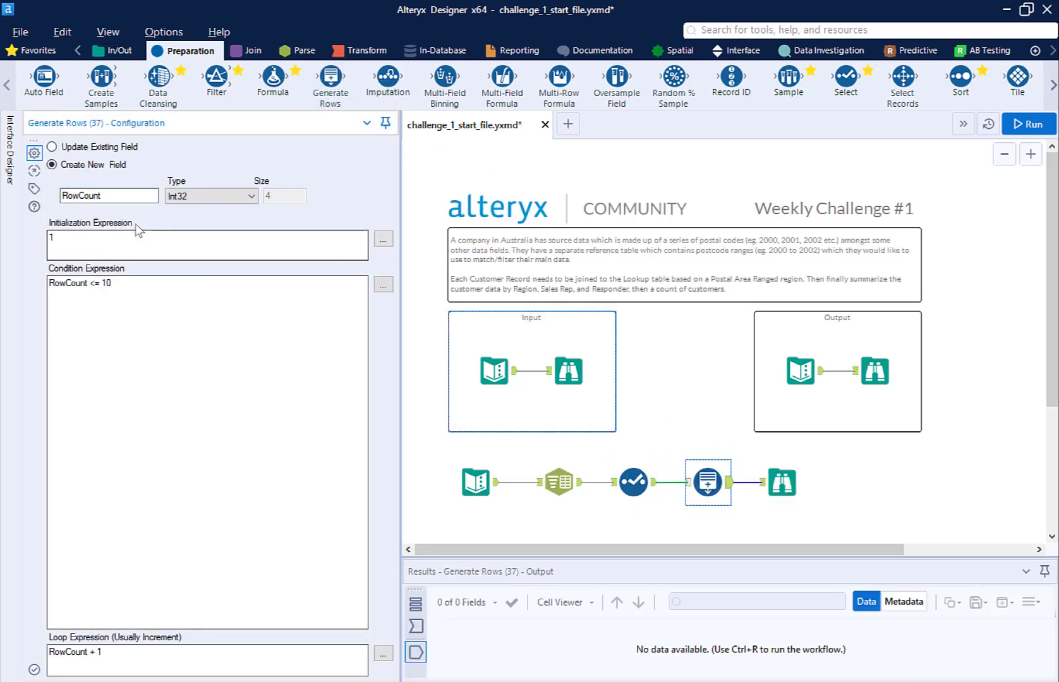
pyautogui.click(101, 148)
pyautogui.click(386, 183)
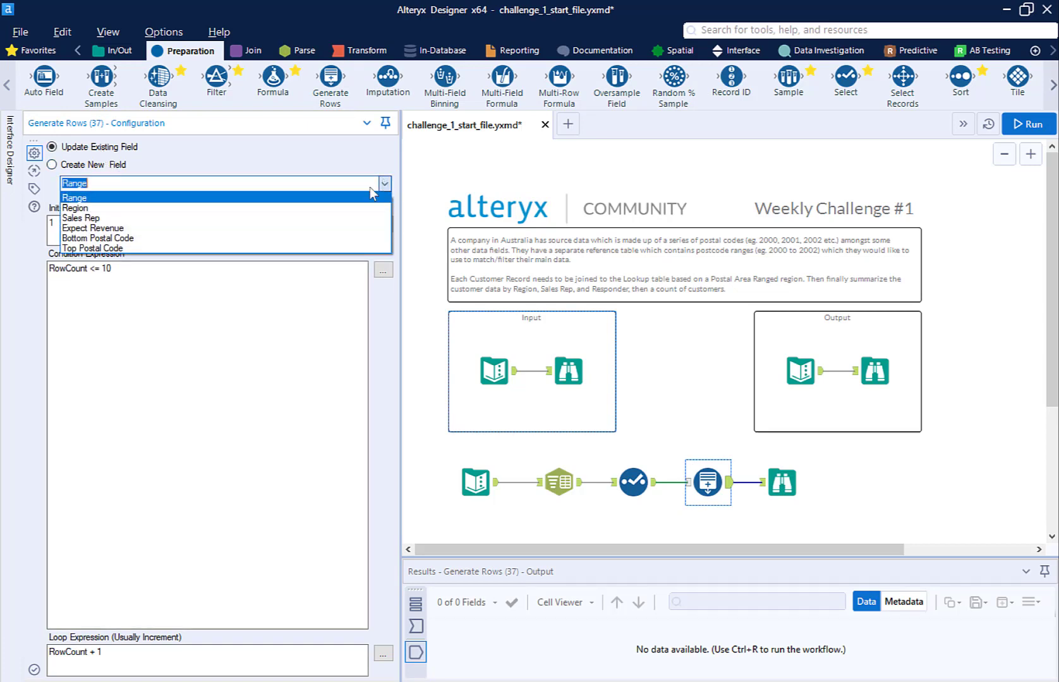
pyautogui.click(168, 240)
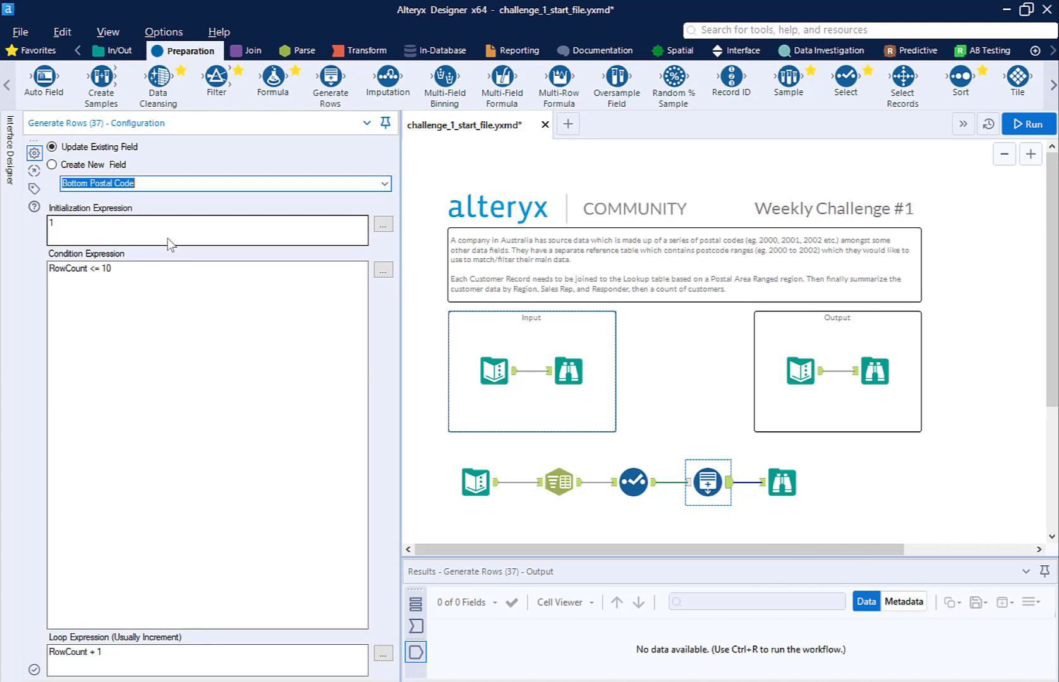
pyautogui.click(108, 231)
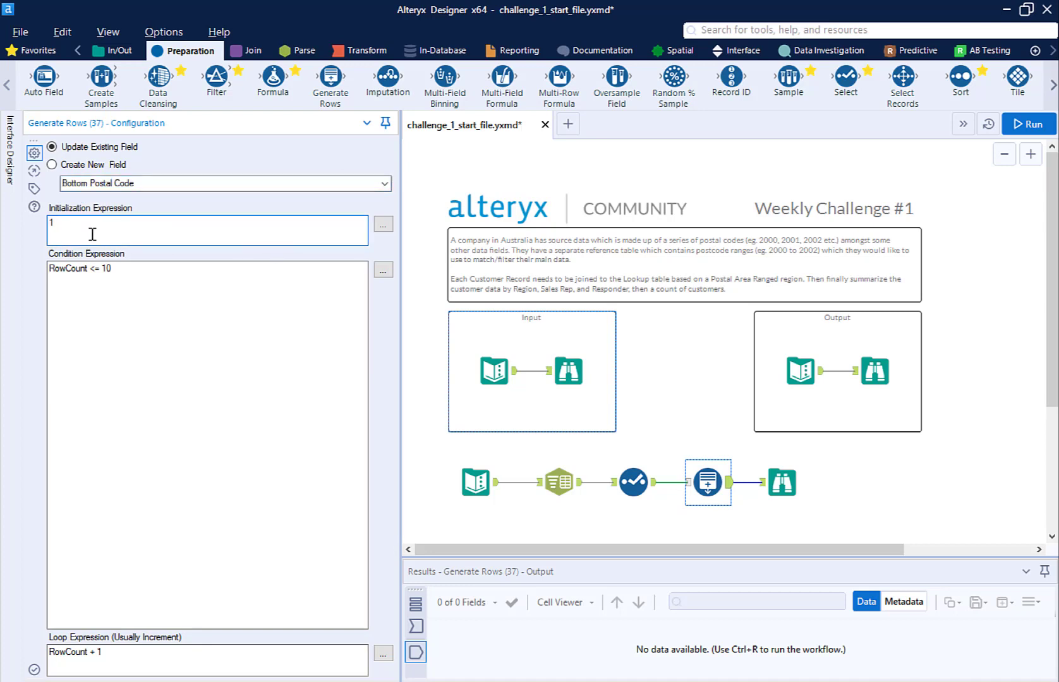
pyautogui.click(383, 225)
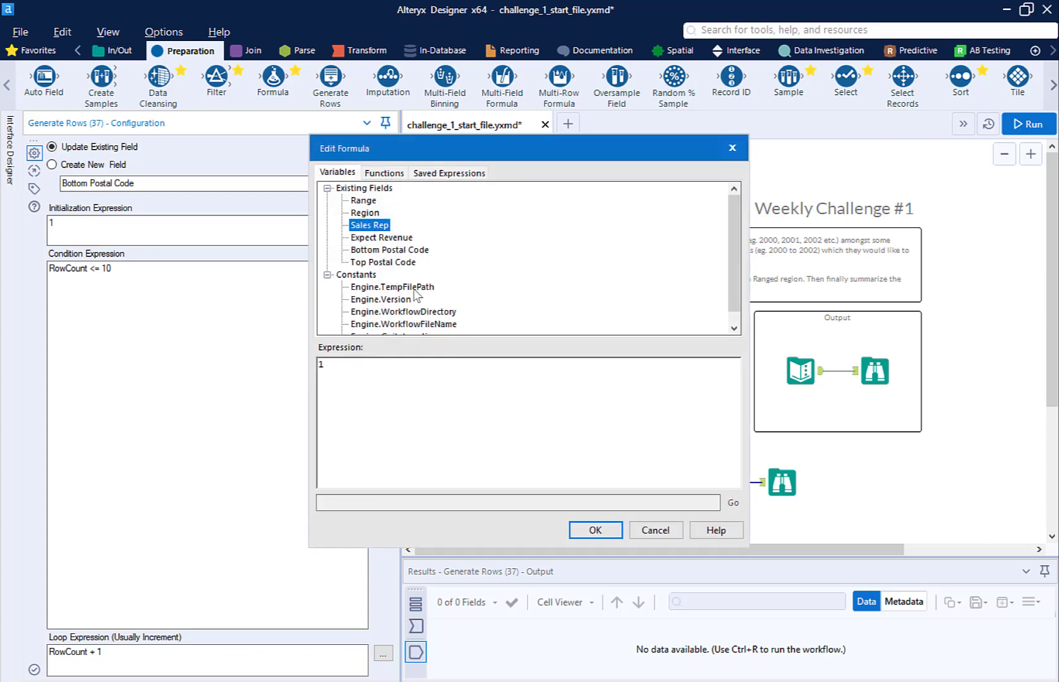
pyautogui.doubleClick(400, 249)
pyautogui.press('Delete')
pyautogui.click(595, 530)
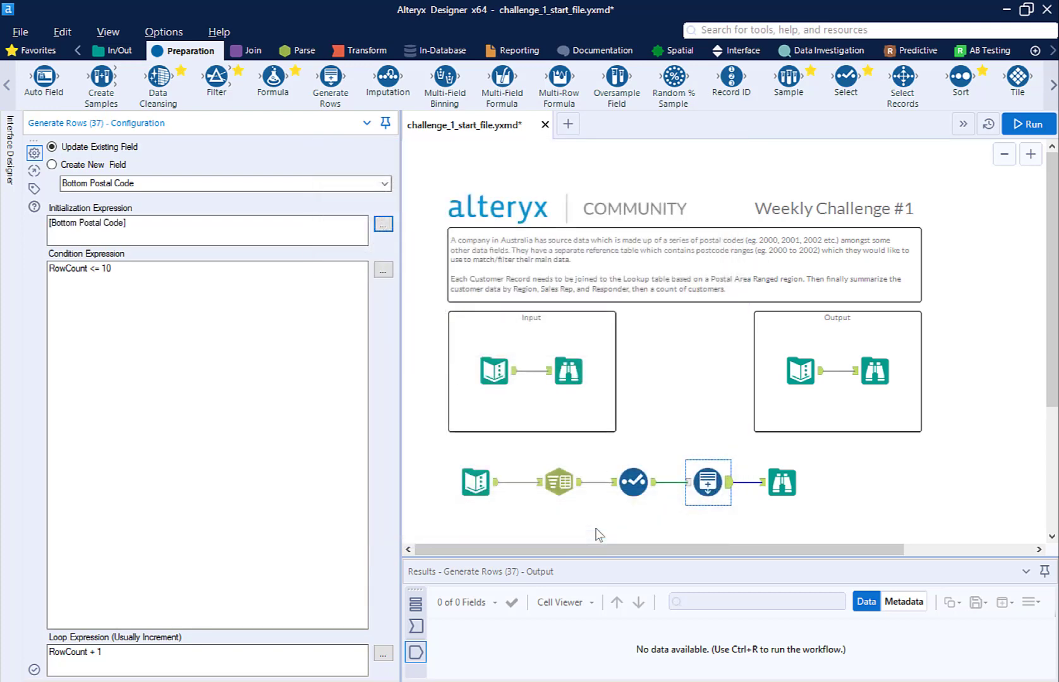
# Set the Generate Rows condition to [Bottom Postal Code] <= [Top Postal Code].
pyautogui.click(159, 288)
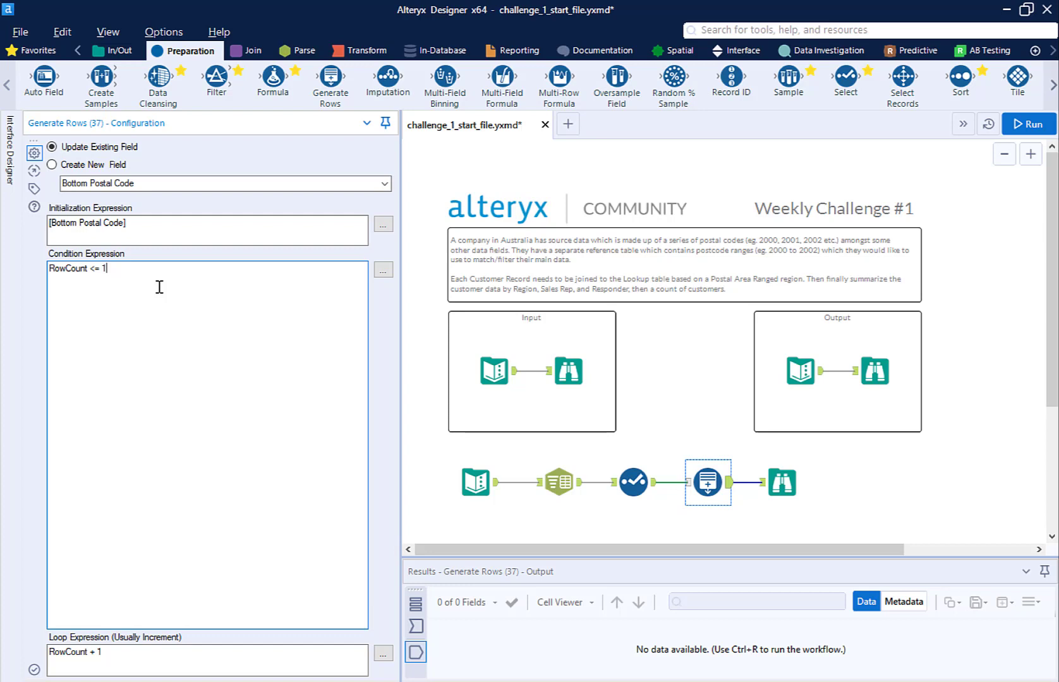
pyautogui.press('BackSpace')
pyautogui.press('BackSpace')
pyautogui.press('BackSpace')
pyautogui.press('BackSpace')
pyautogui.press('BackSpace')
pyautogui.press('BackSpace')
pyautogui.press('BackSpace')
pyautogui.press('BackSpace')
pyautogui.press('BackSpace')
pyautogui.press('BackSpace')
pyautogui.press('BackSpace')
pyautogui.press('BackSpace')
pyautogui.press('BackSpace')
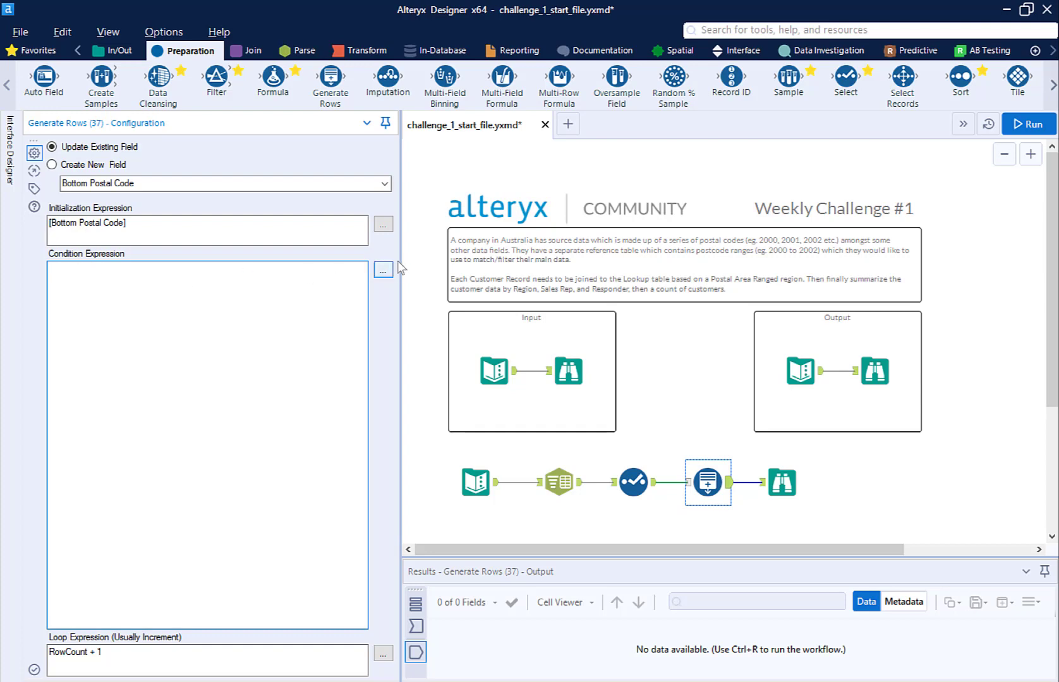
pyautogui.click(383, 271)
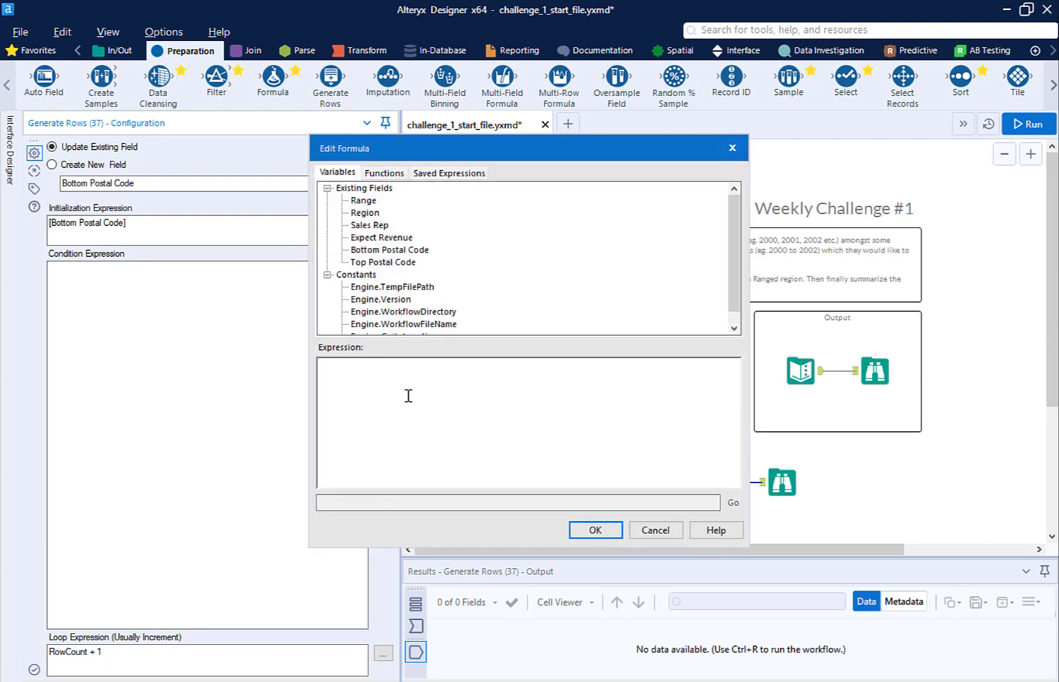
pyautogui.doubleClick(391, 250)
pyautogui.write('<')
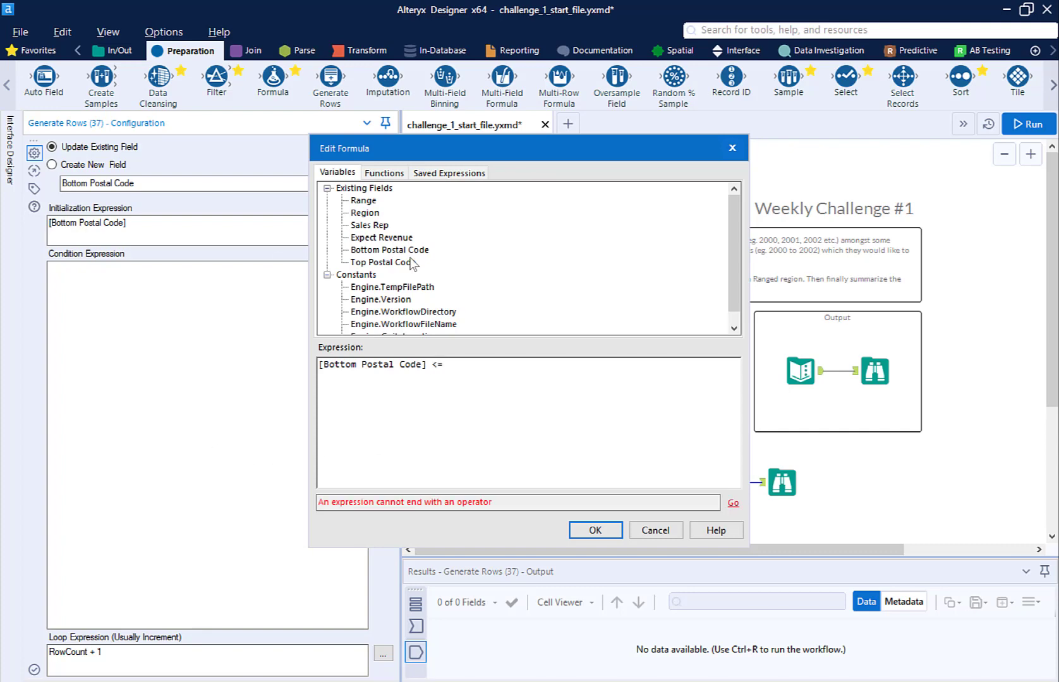
pyautogui.doubleClick(402, 263)
pyautogui.click(604, 531)
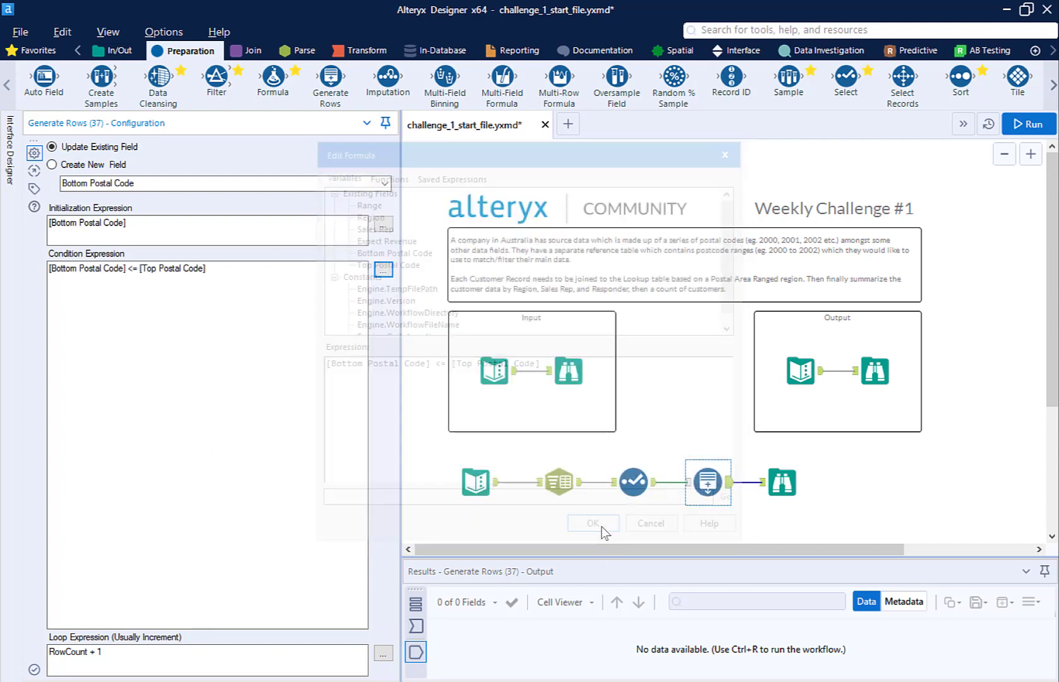
# Set the loop expression to [Bottom Postal Code] + 1 and run the workflow.
pyautogui.click(124, 658)
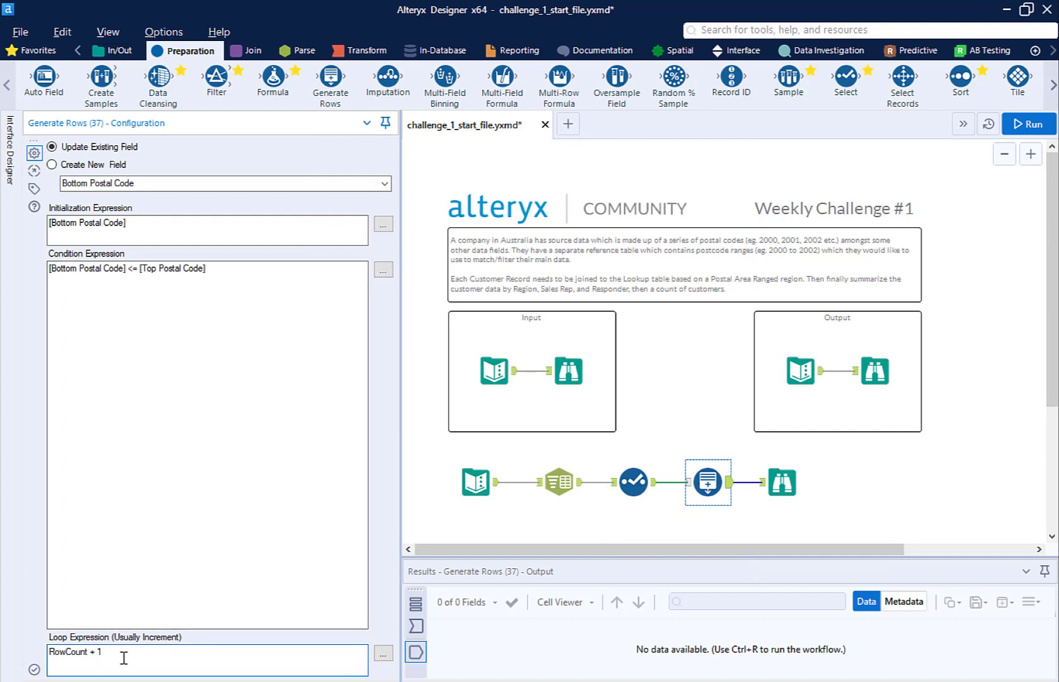
pyautogui.moveTo(103, 653); pyautogui.dragTo(49, 653)
pyautogui.press('Delete')
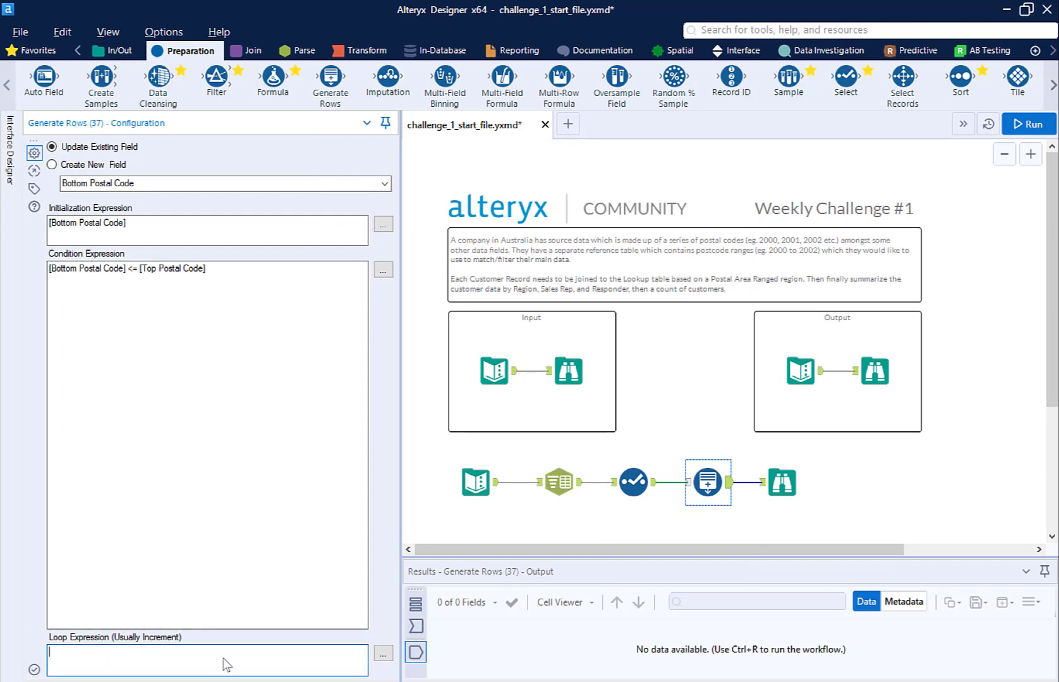
pyautogui.click(382, 657)
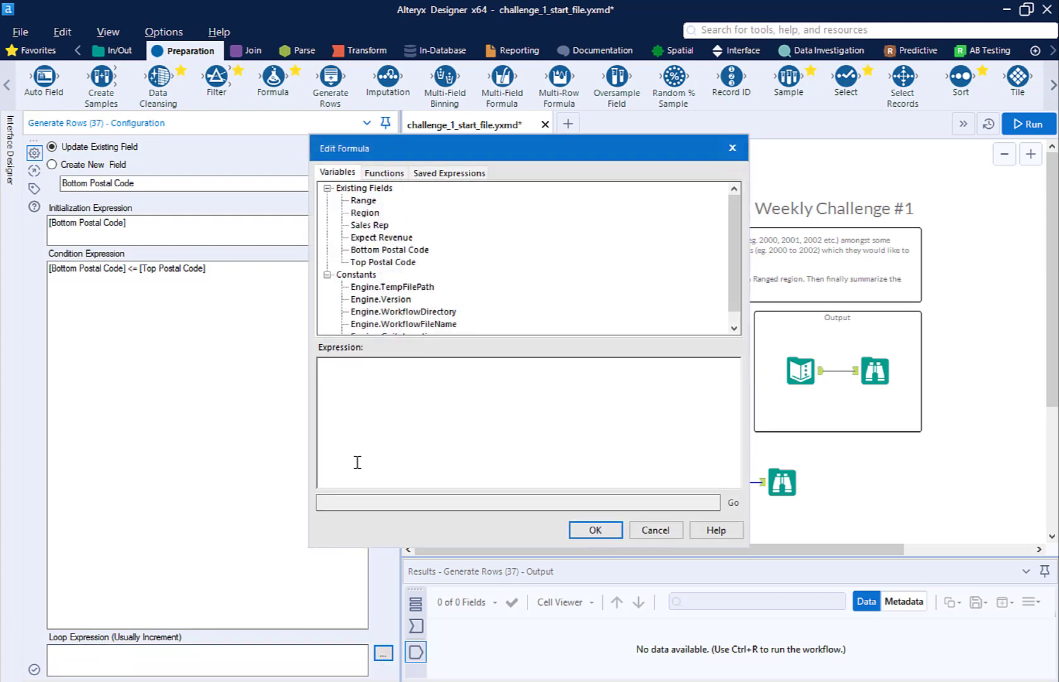
pyautogui.click(401, 253)
pyautogui.doubleClick(401, 253)
pyautogui.write('+ 1')
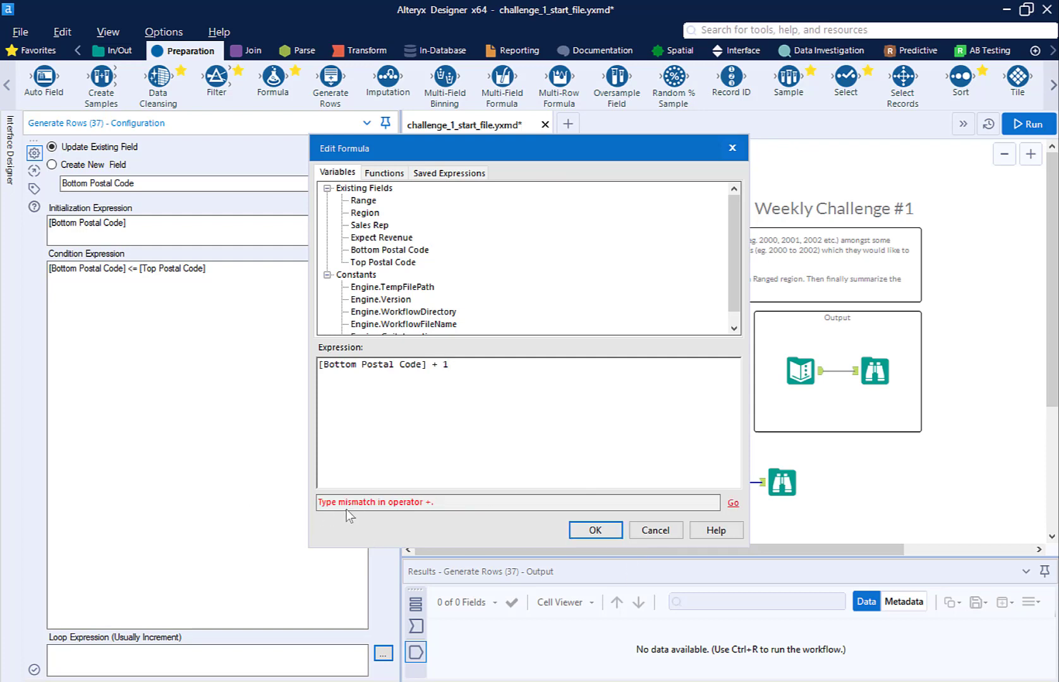
pyautogui.click(595, 531)
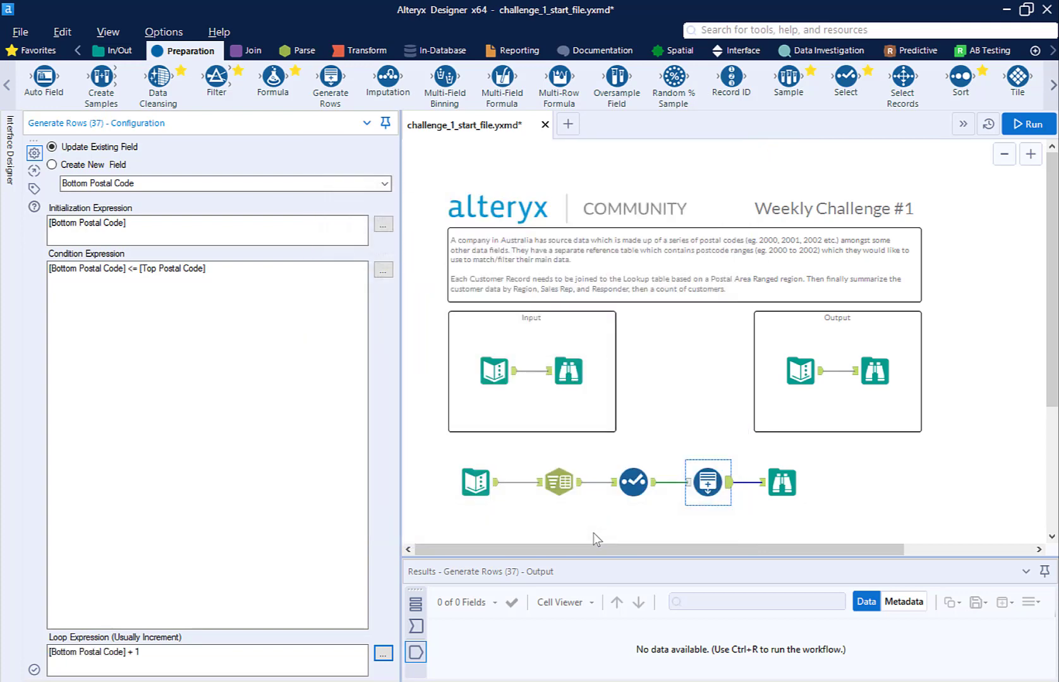
pyautogui.hotkey('ctrl', 'r')
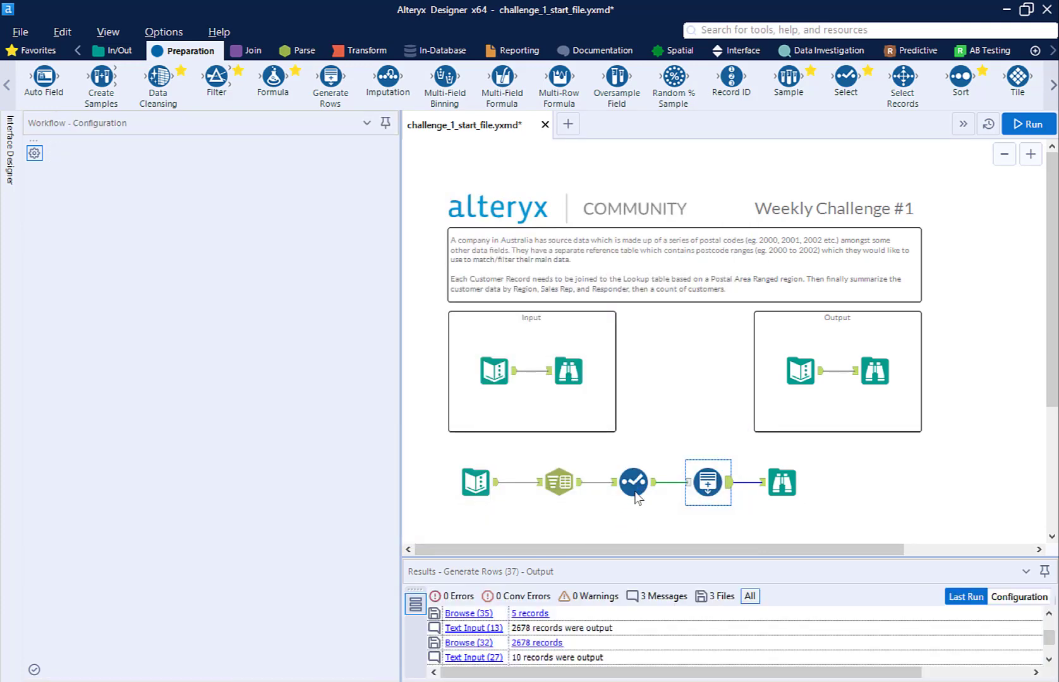
# In the Select step, set both Bottom Postal Code and Top Postal Code to type Int16.
pyautogui.click(633, 492)
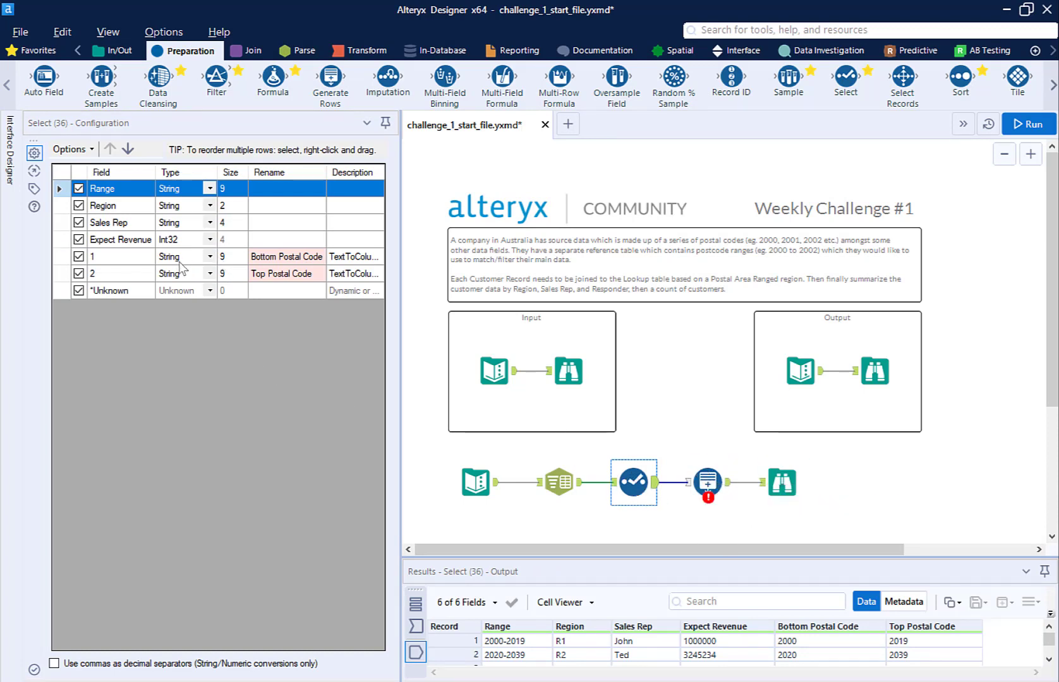
pyautogui.click(209, 258)
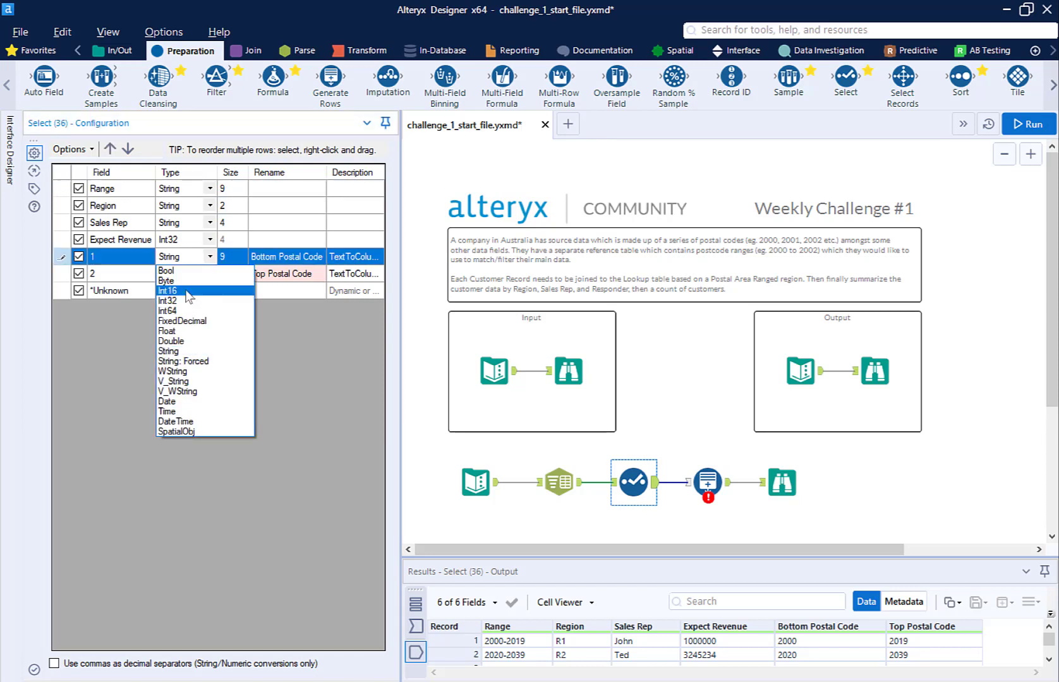
pyautogui.click(189, 291)
pyautogui.click(209, 274)
pyautogui.click(183, 308)
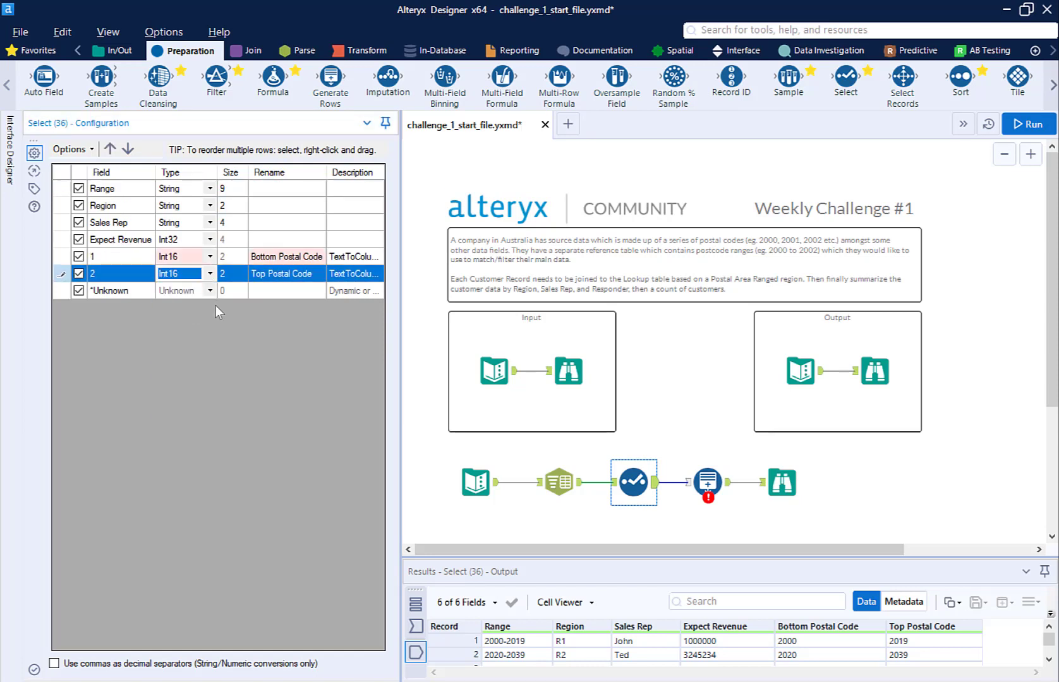
pyautogui.click(828, 483)
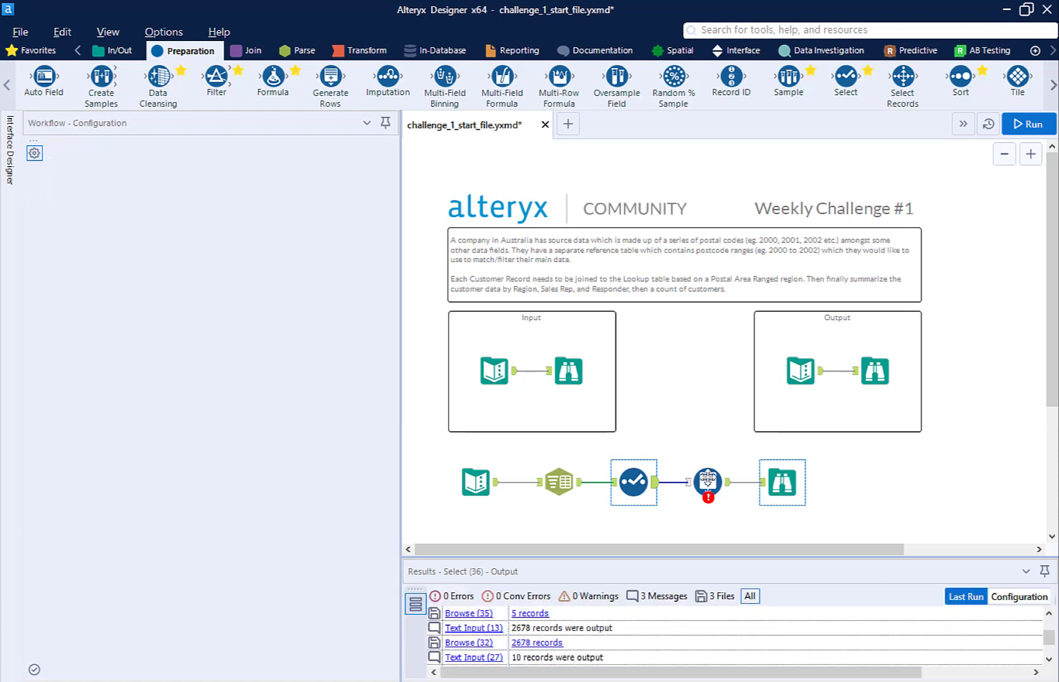
pyautogui.click(707, 482)
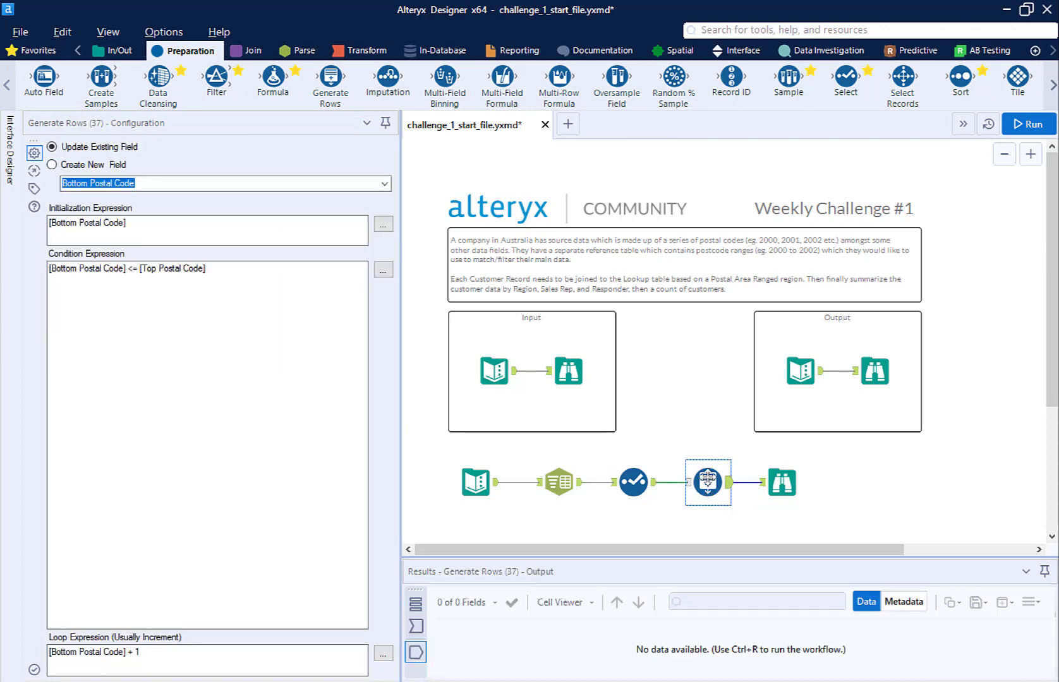
# Run the workflow and review the 101 generated postal code rows in a separate window, then close it.
pyautogui.click(1028, 124)
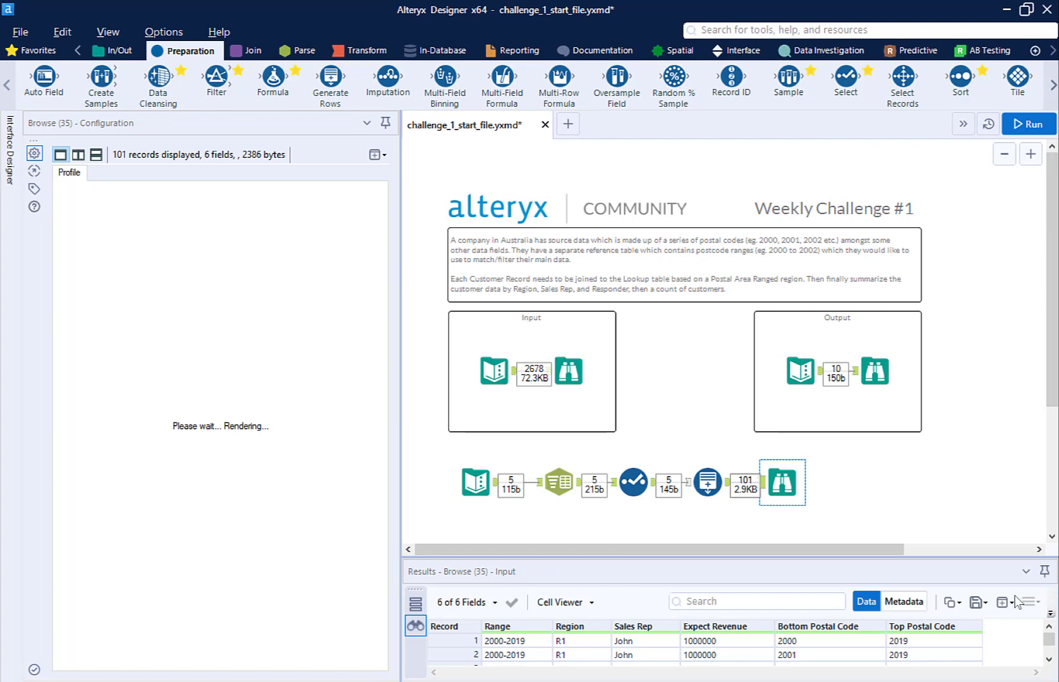
pyautogui.click(1004, 602)
pyautogui.click(1003, 602)
pyautogui.click(1006, 605)
pyautogui.click(989, 624)
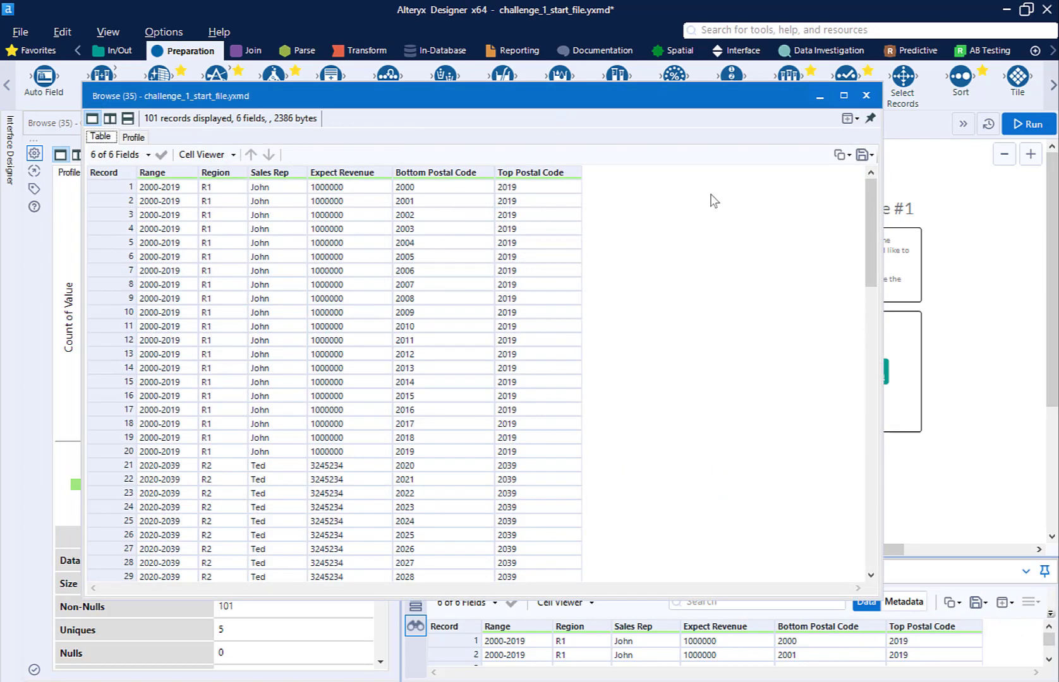
pyautogui.moveTo(582, 103); pyautogui.dragTo(587, 62)
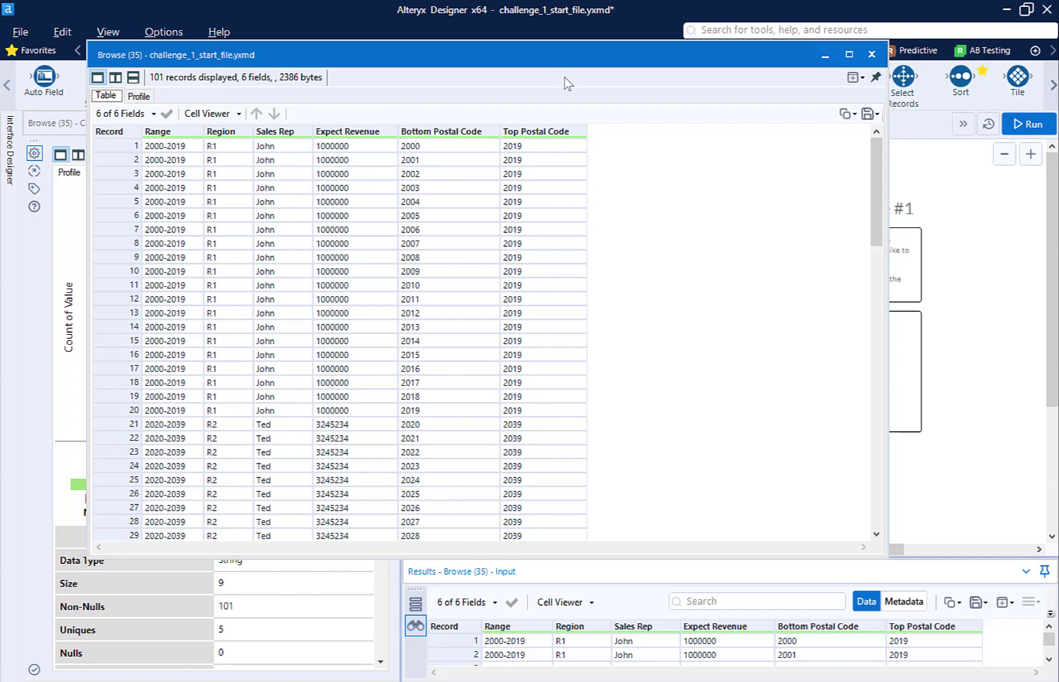
pyautogui.click(871, 54)
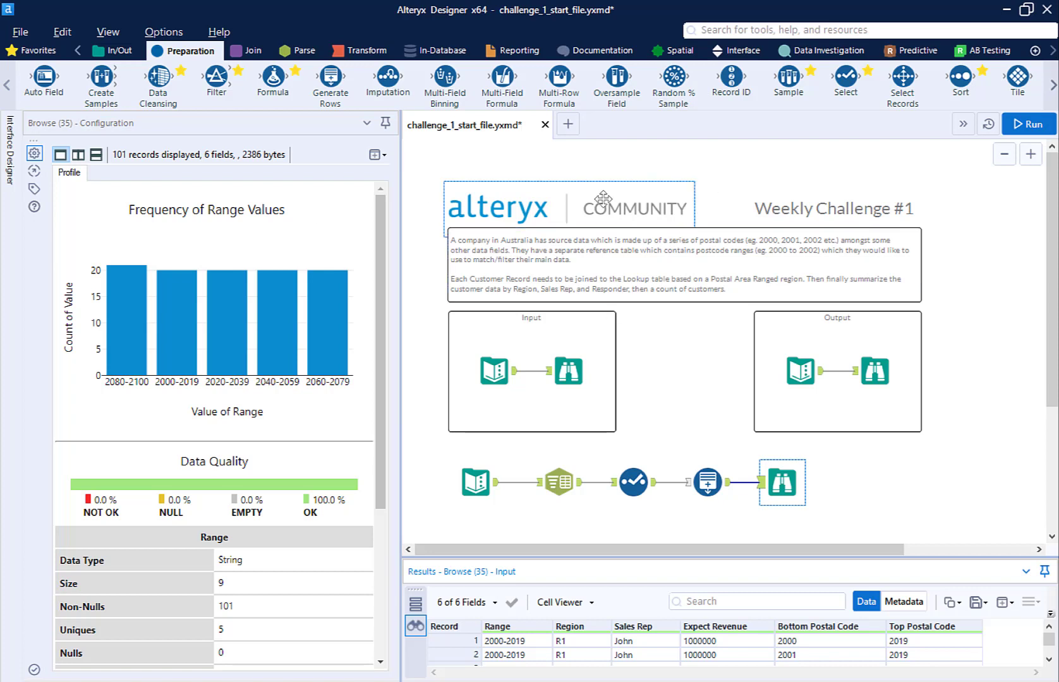
# Insert a Select after Generate Rows, rename Bottom Postal Code to Postal Code and uncheck Top Postal Code.
pyautogui.moveTo(845, 77); pyautogui.dragTo(749, 482)
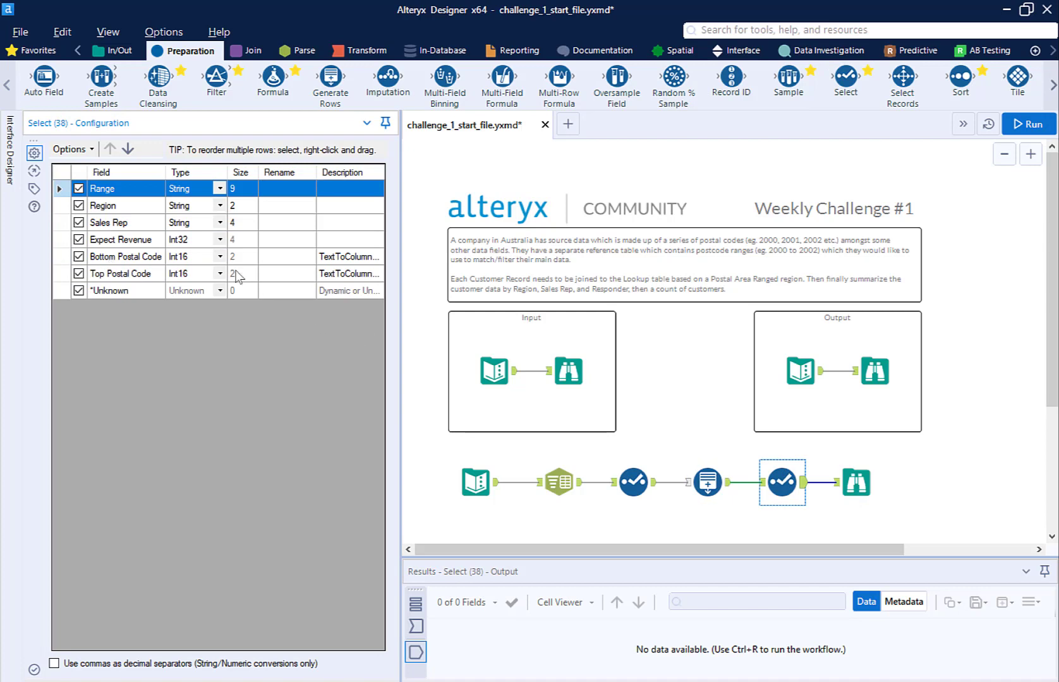
pyautogui.click(278, 261)
pyautogui.write('Postal Code')
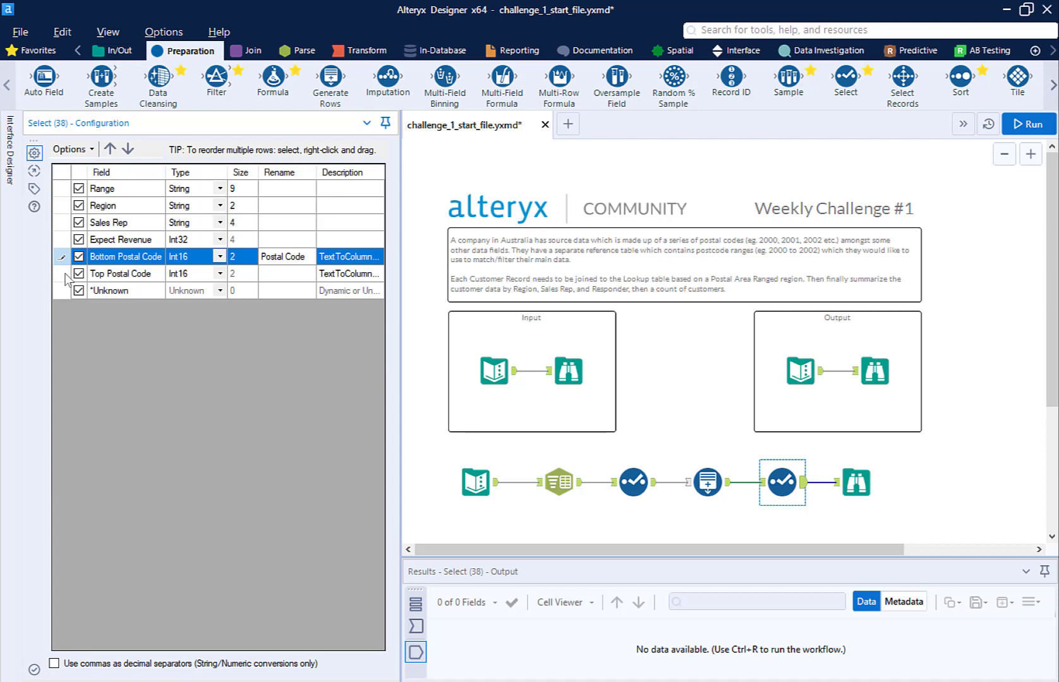
pyautogui.click(78, 274)
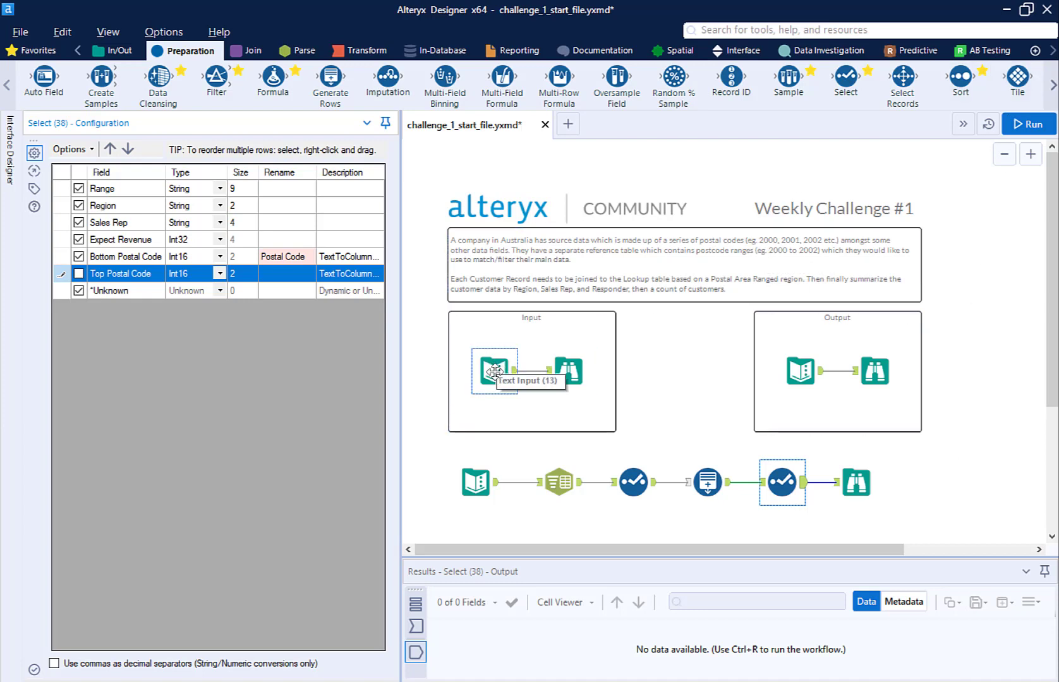
# Move the customer records Text Input out of the Input container, placing it below the second Select tool.
pyautogui.click(569, 371)
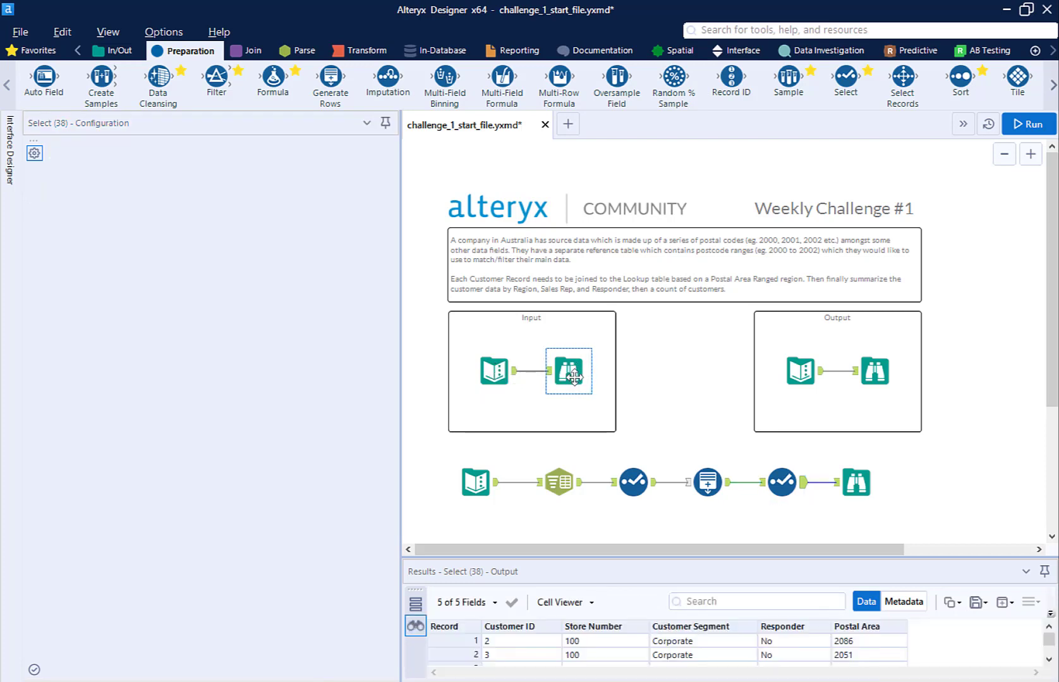
pyautogui.click(513, 378)
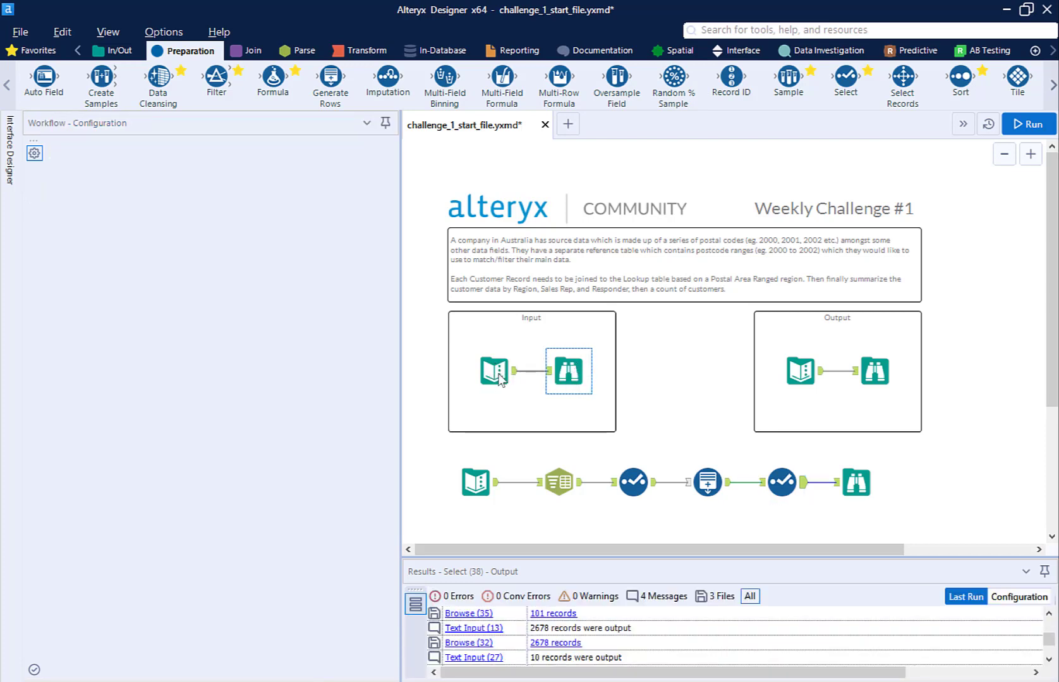
pyautogui.moveTo(499, 377); pyautogui.dragTo(782, 519)
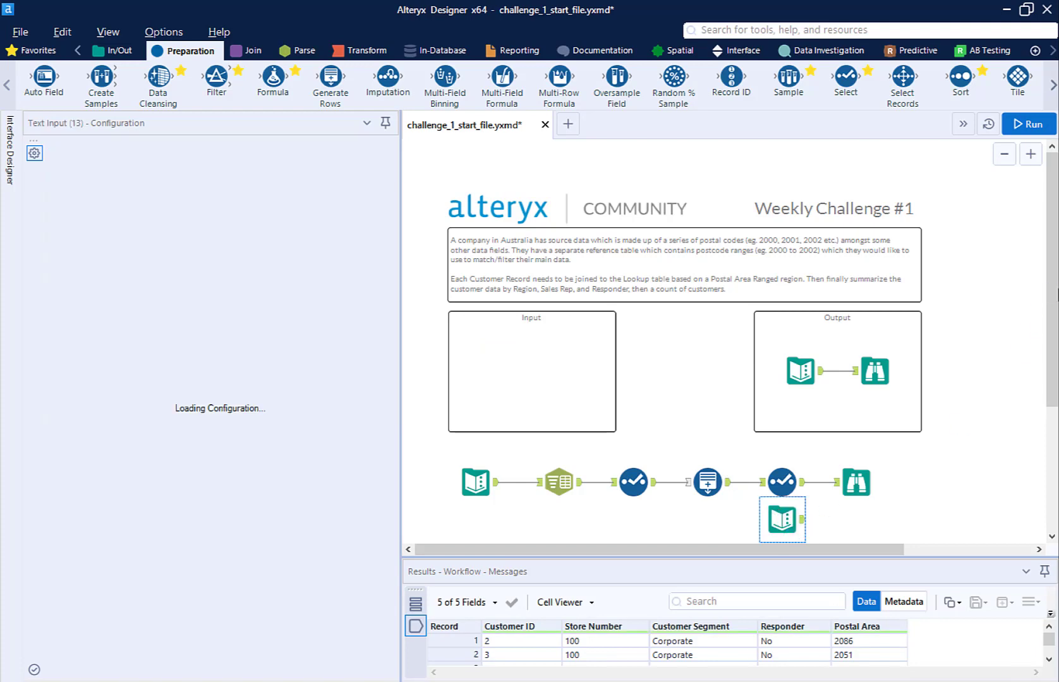
pyautogui.moveTo(1051, 289)
pyautogui.mouseDown()
pyautogui.moveTo(1054, 343)
pyautogui.moveTo(1053, 288)
pyautogui.mouseUp()
pyautogui.click(250, 52)
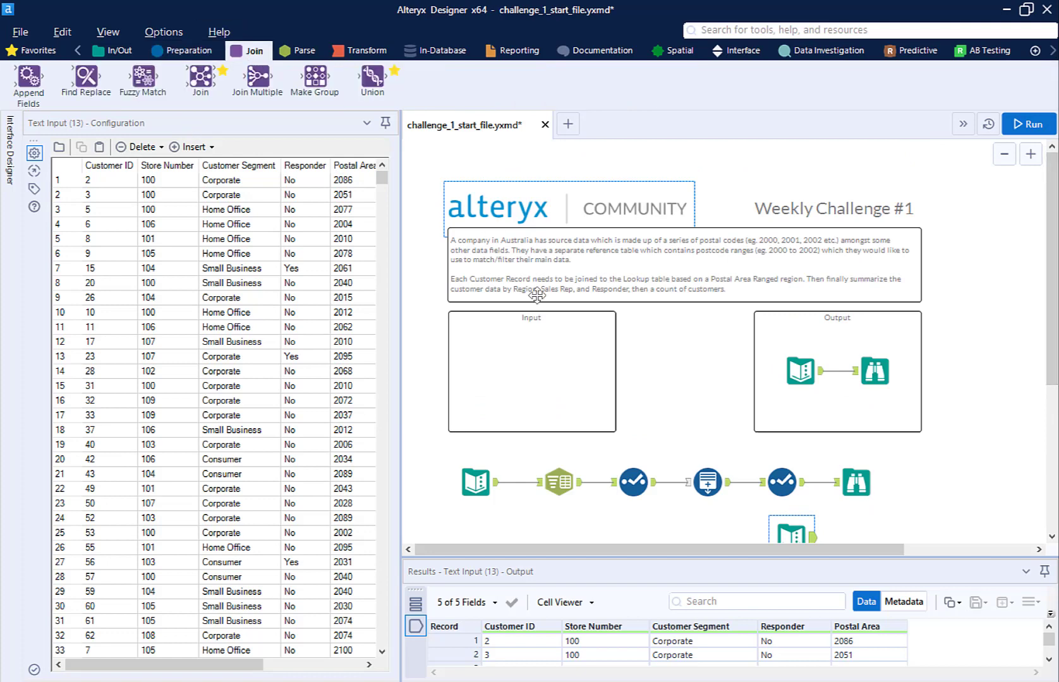
# Insert a Join tool before the final Browse and feed the customer Text Input into its R input.
pyautogui.moveTo(200, 81); pyautogui.dragTo(854, 493)
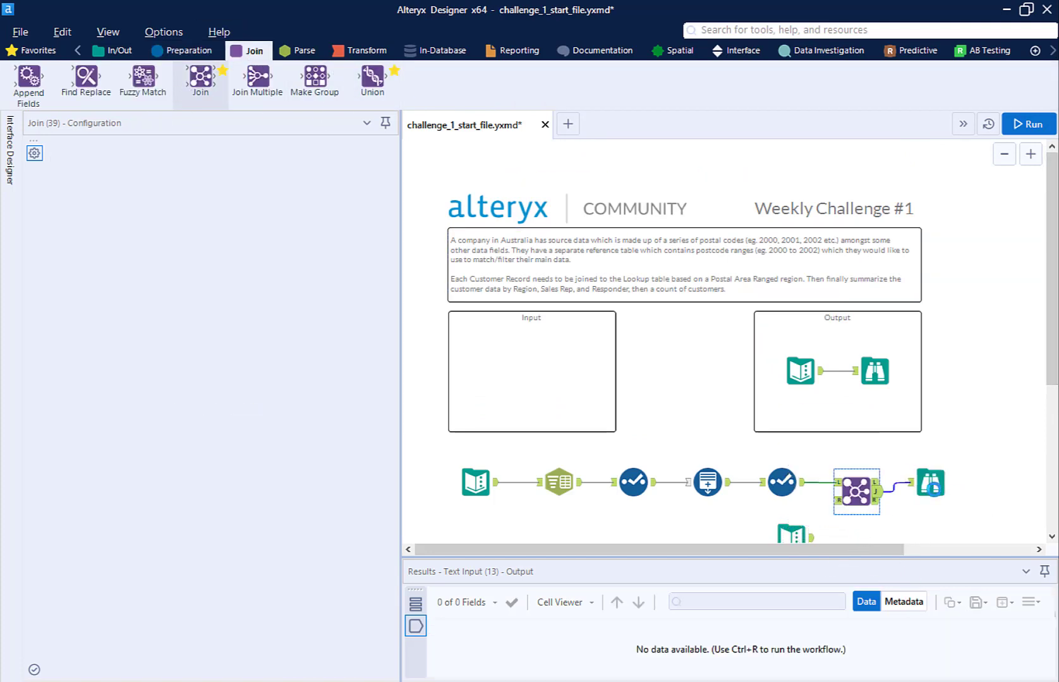
pyautogui.scroll(-3, 884, 506)
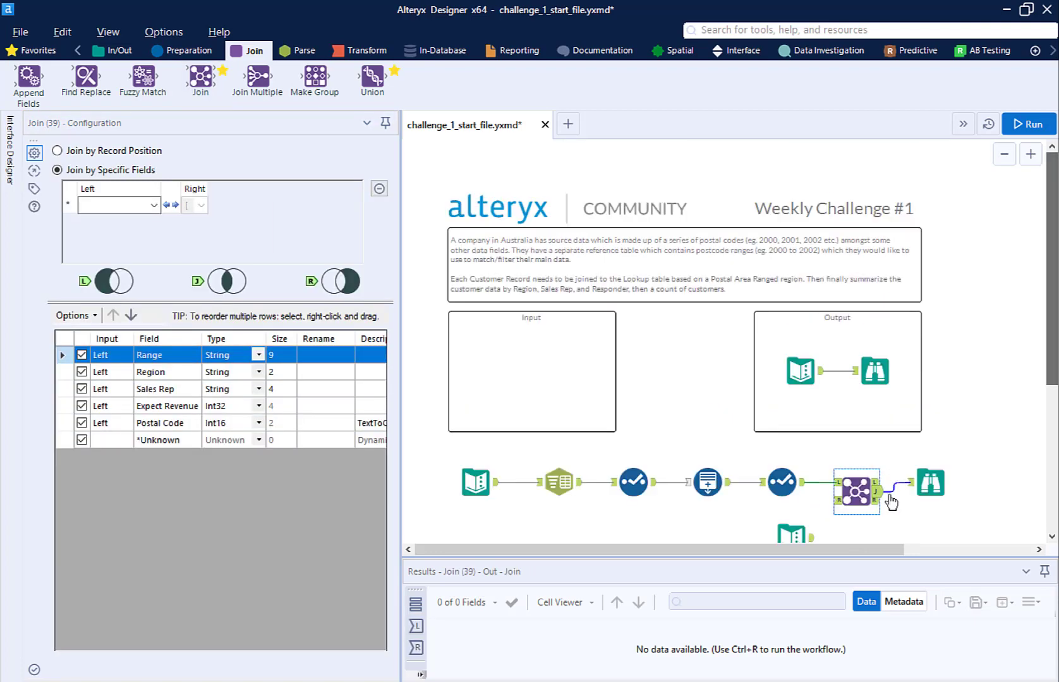
pyautogui.click(793, 381)
pyautogui.moveTo(841, 342); pyautogui.dragTo(813, 380)
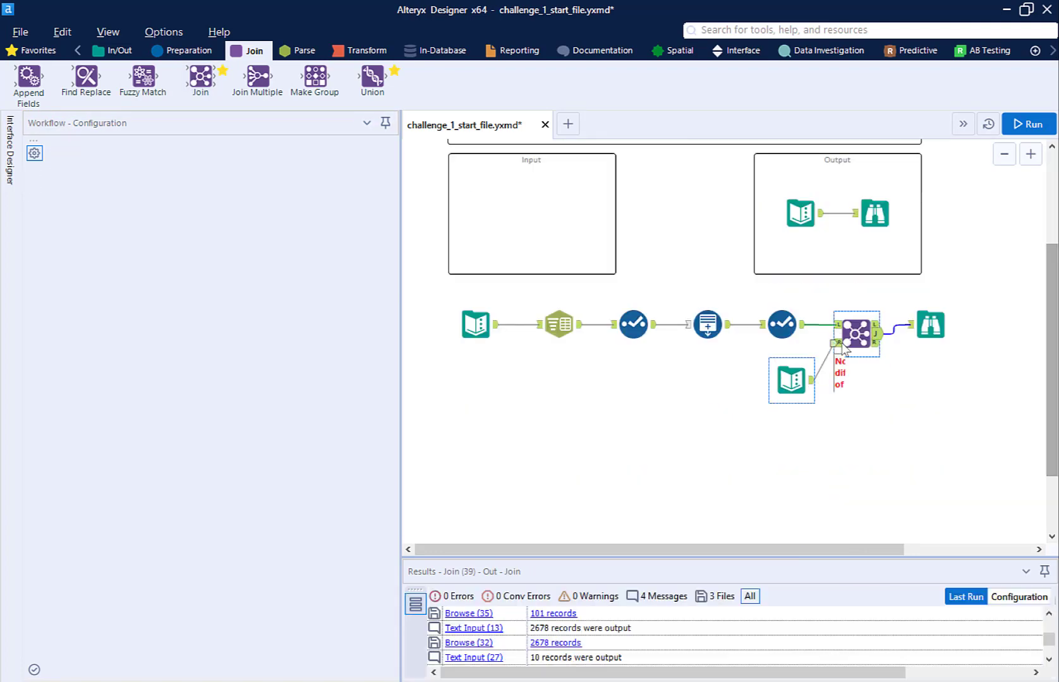
# Set the Join to match Left field Postal Code with Right field Postal Area.
pyautogui.click(858, 333)
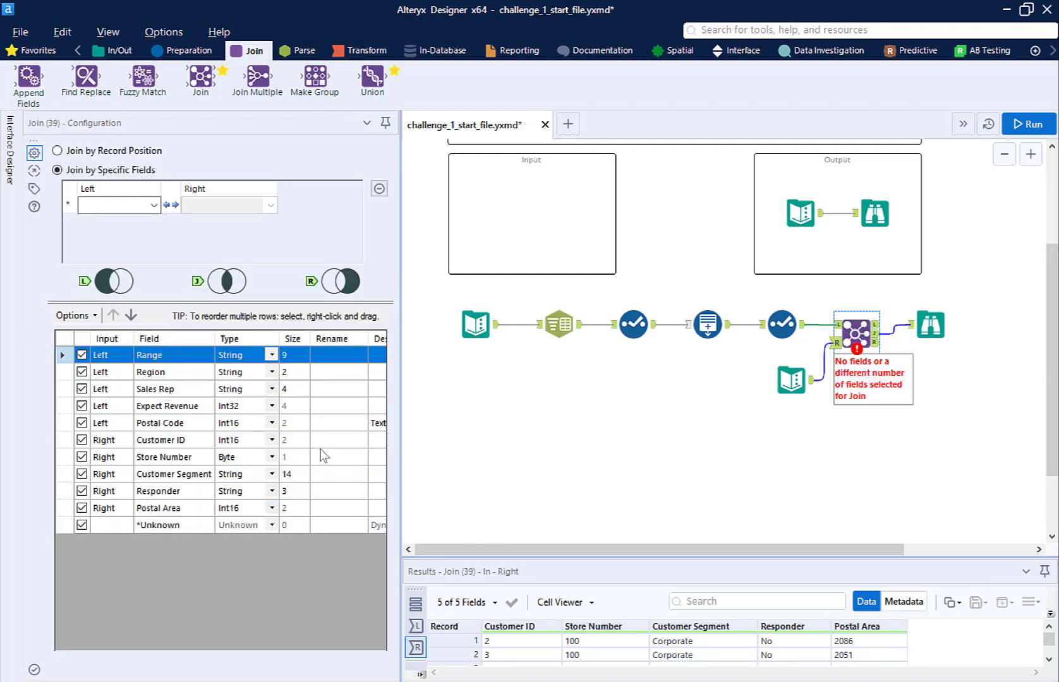
pyautogui.click(153, 205)
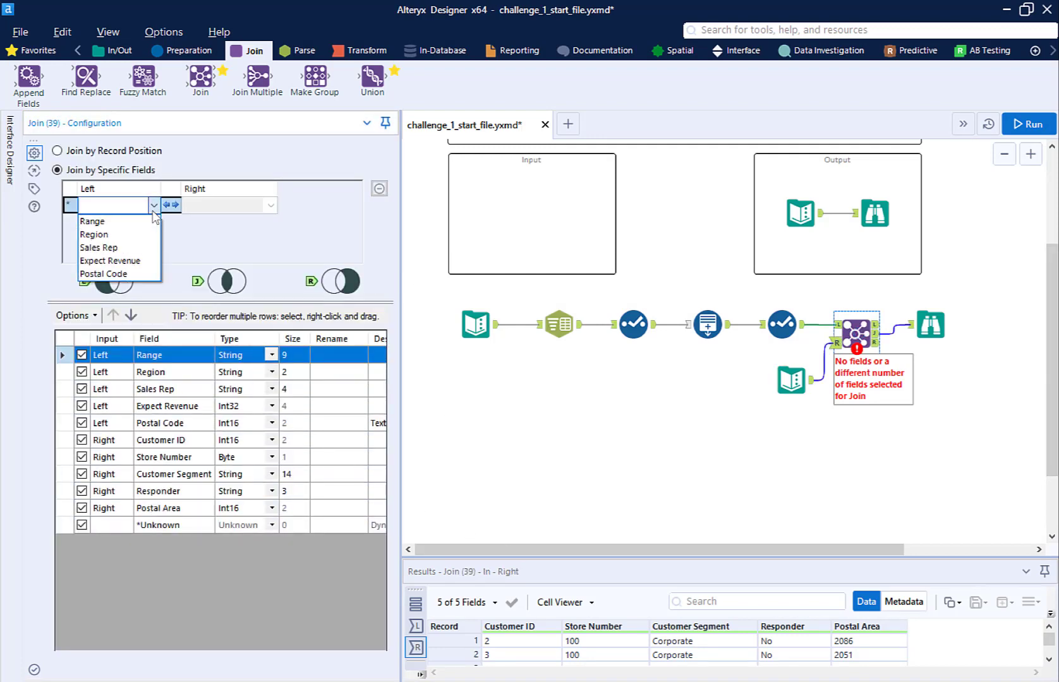
pyautogui.click(103, 273)
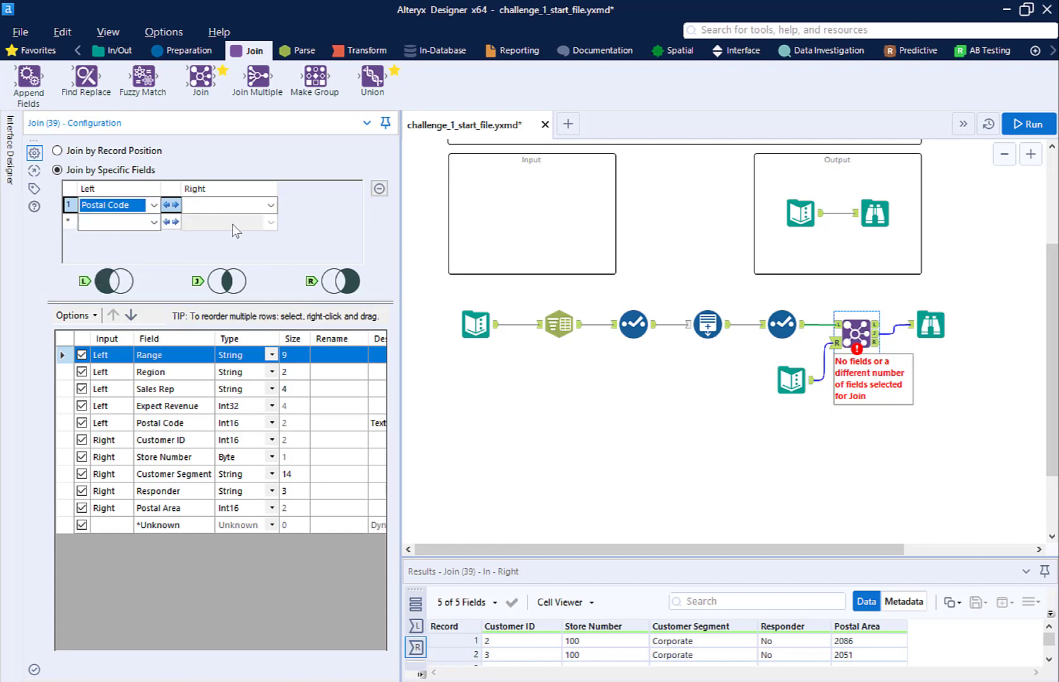
pyautogui.click(272, 205)
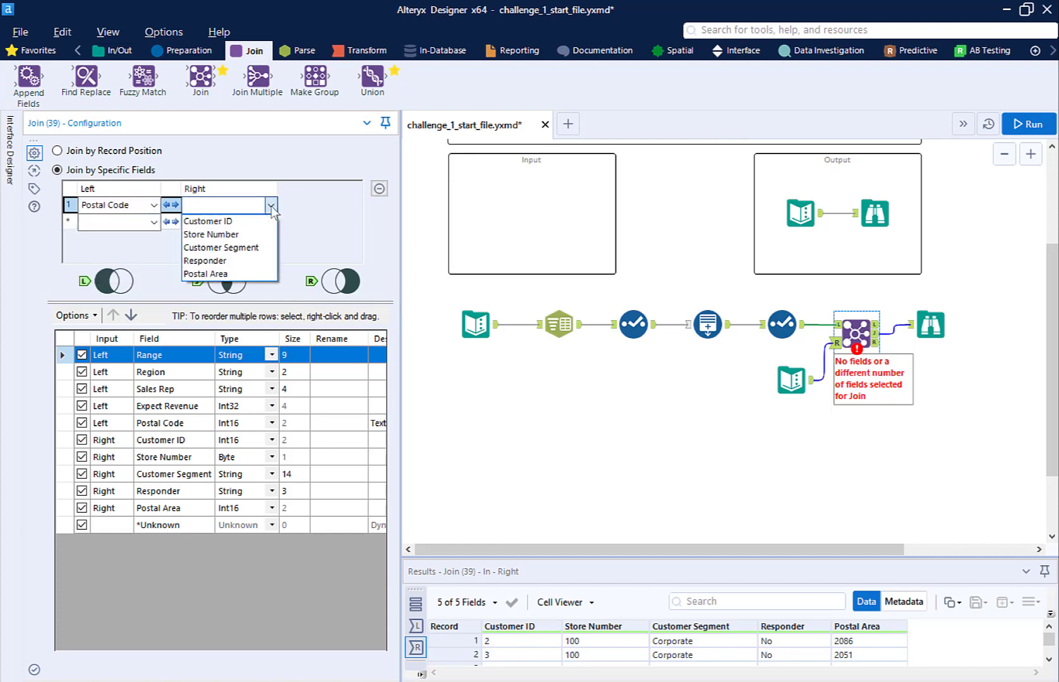
pyautogui.click(213, 276)
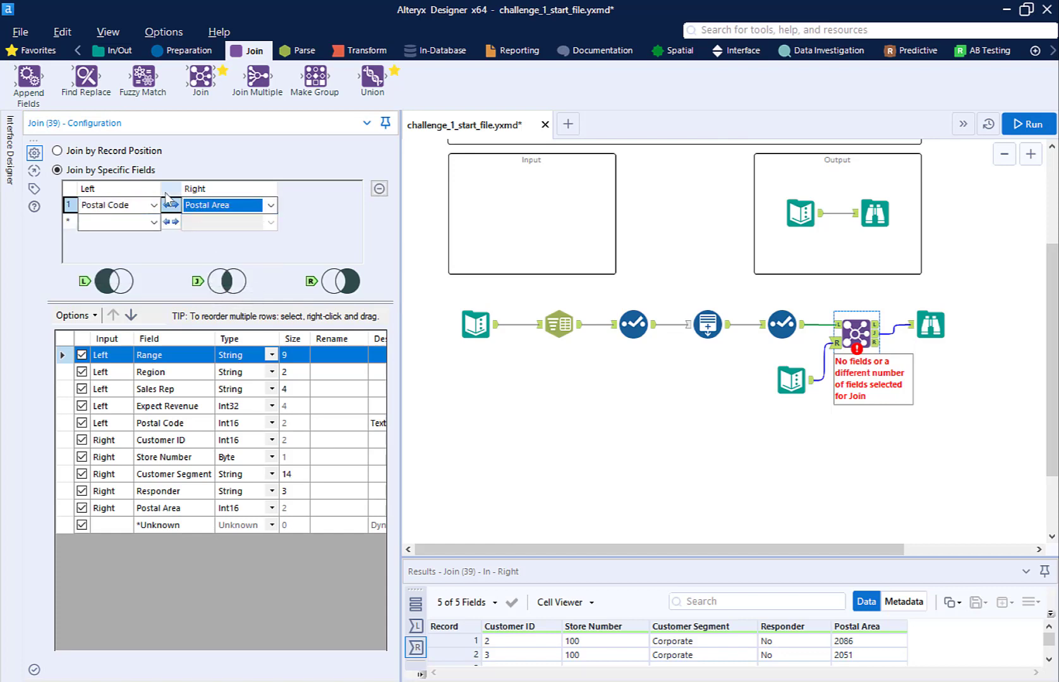
# Run the workflow and inspect all 2,678 joined customer records in a separate window.
pyautogui.click(1027, 126)
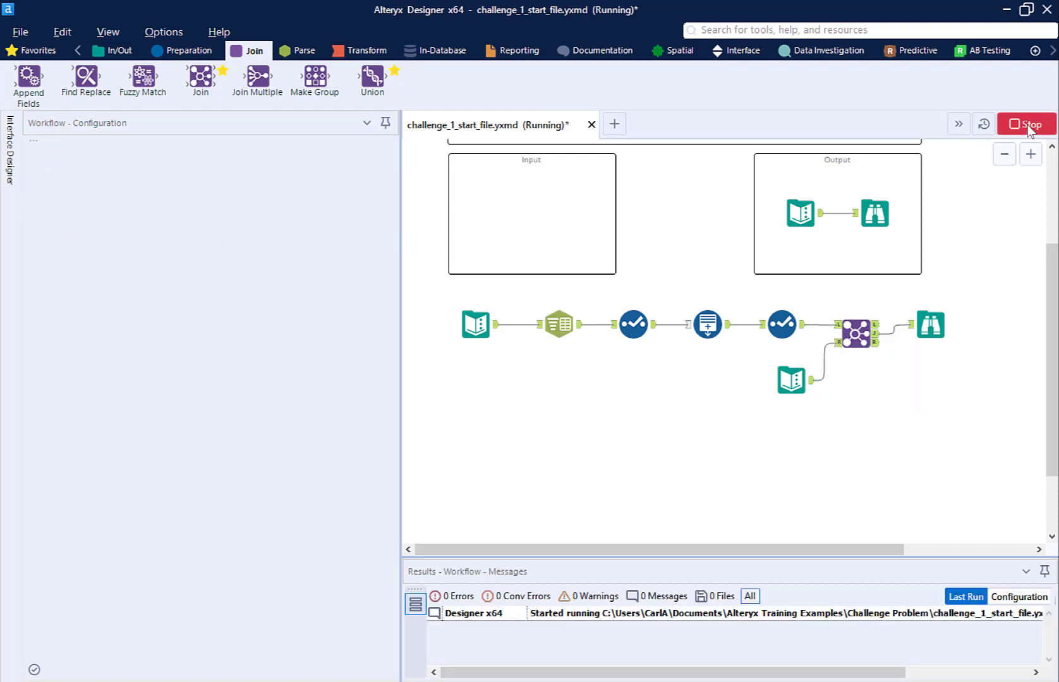
pyautogui.click(933, 329)
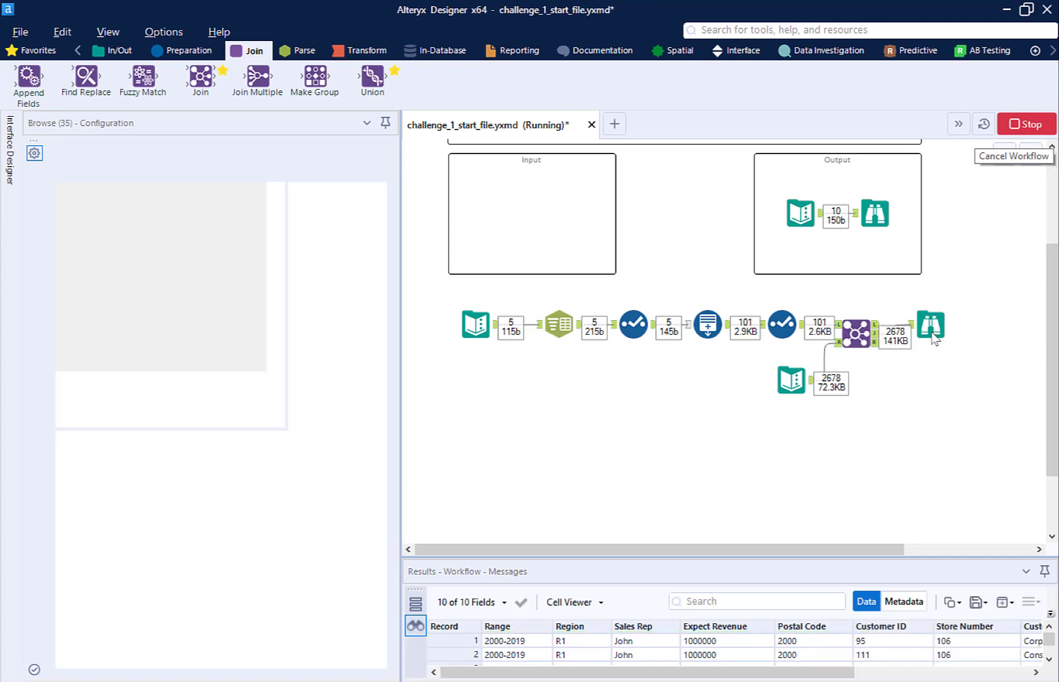
pyautogui.click(1003, 602)
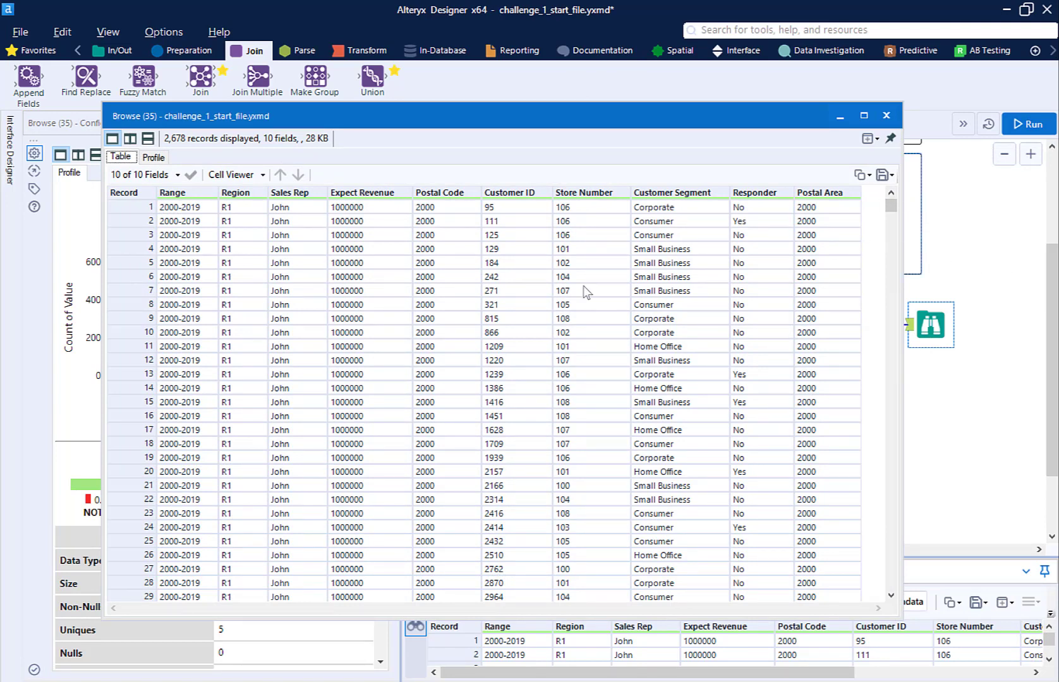
pyautogui.click(883, 119)
# View the expected output's 10 summary rows in a separate All Records window, then close it.
pyautogui.click(875, 213)
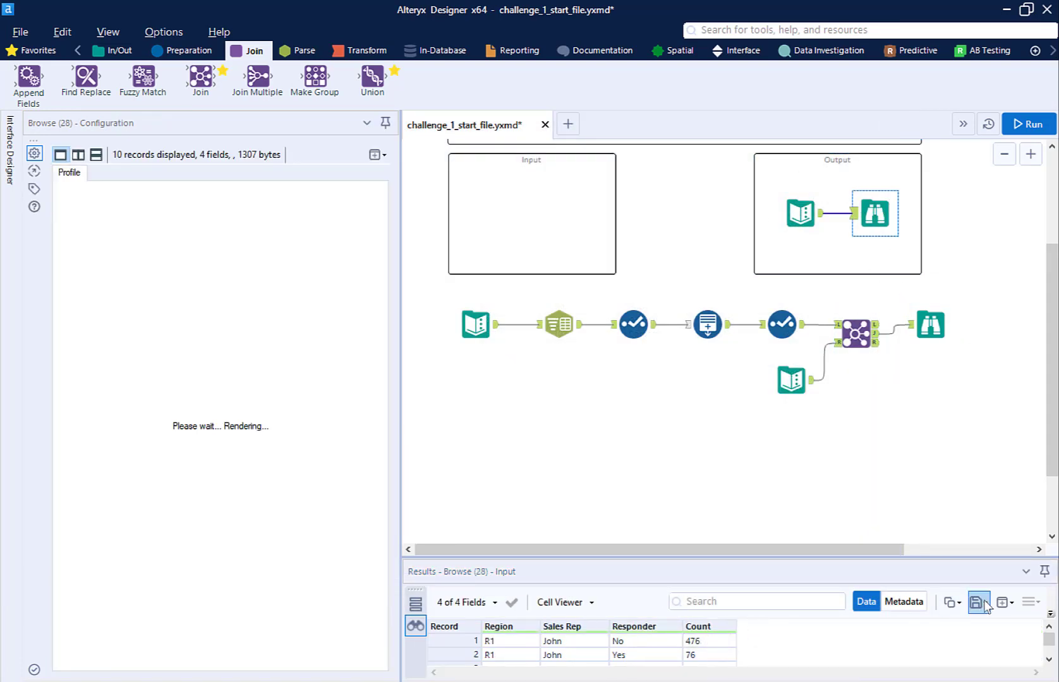
pyautogui.click(1005, 602)
pyautogui.click(1006, 603)
pyautogui.click(1007, 610)
pyautogui.click(881, 623)
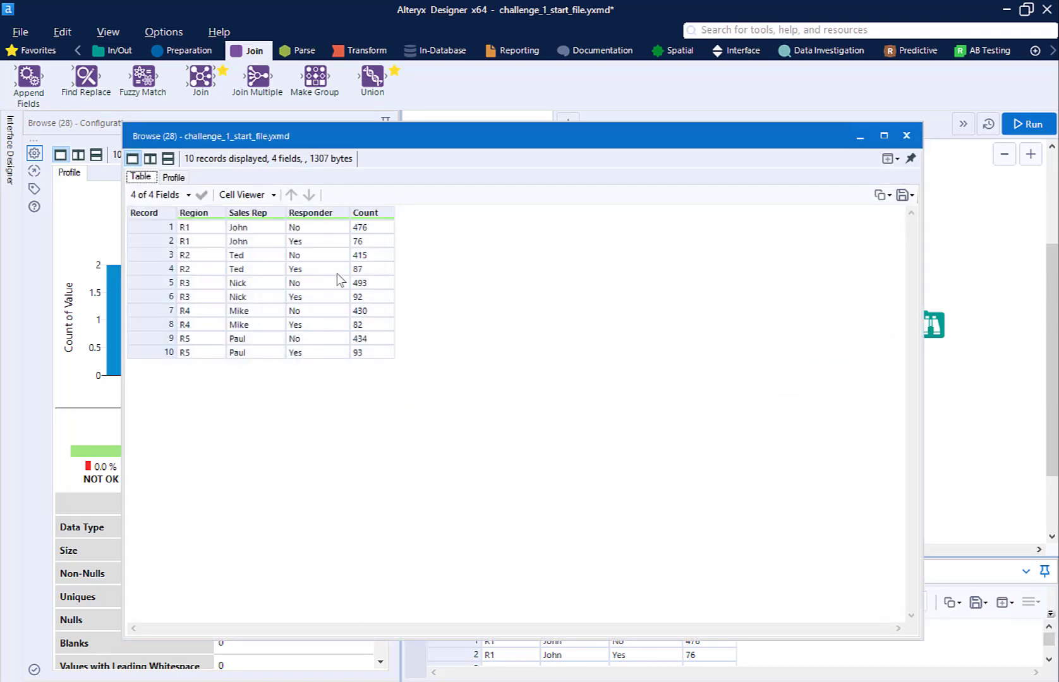
pyautogui.click(906, 135)
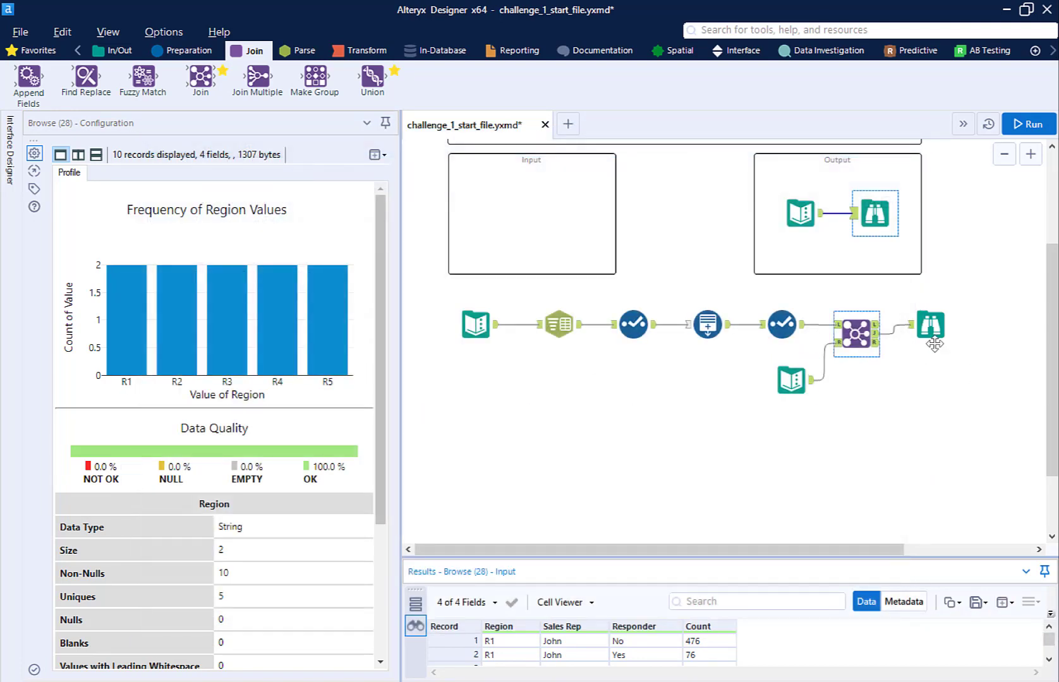
# Add a Summarize after the Join grouping by Region, Sales Rep, Responder and counting Customer ID.
pyautogui.click(361, 55)
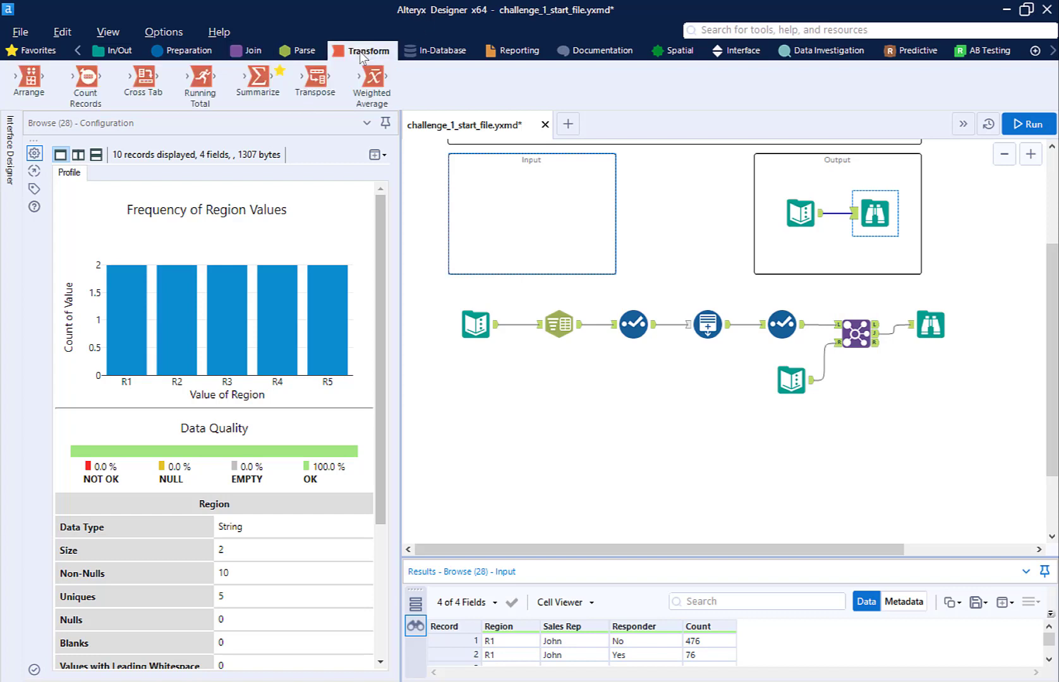
pyautogui.moveTo(258, 77); pyautogui.dragTo(891, 329)
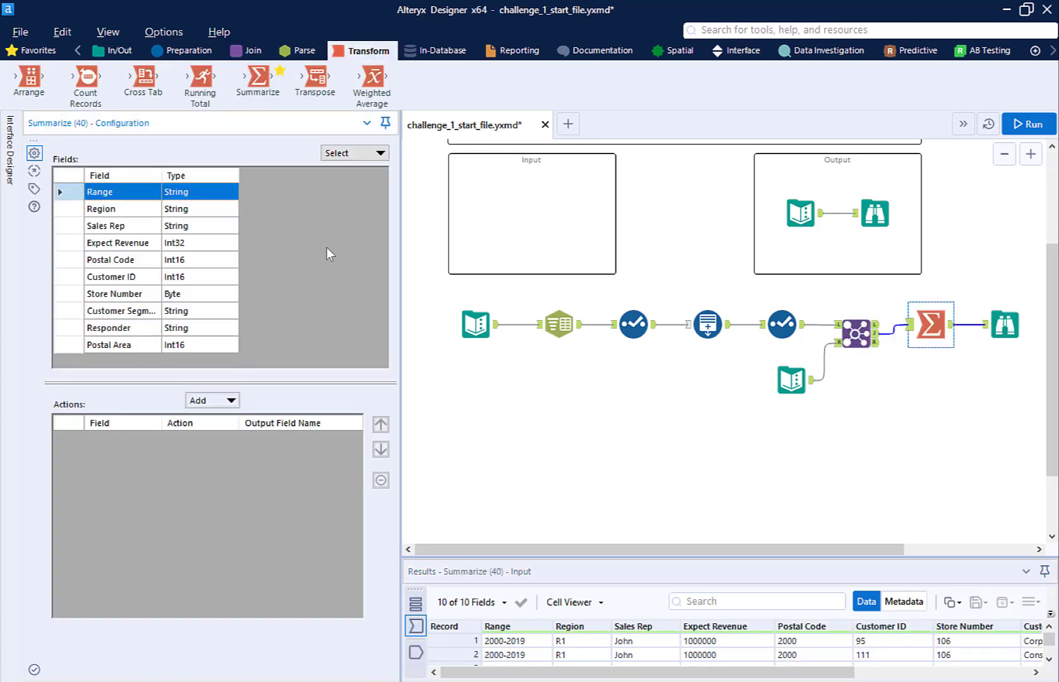
pyautogui.click(137, 211)
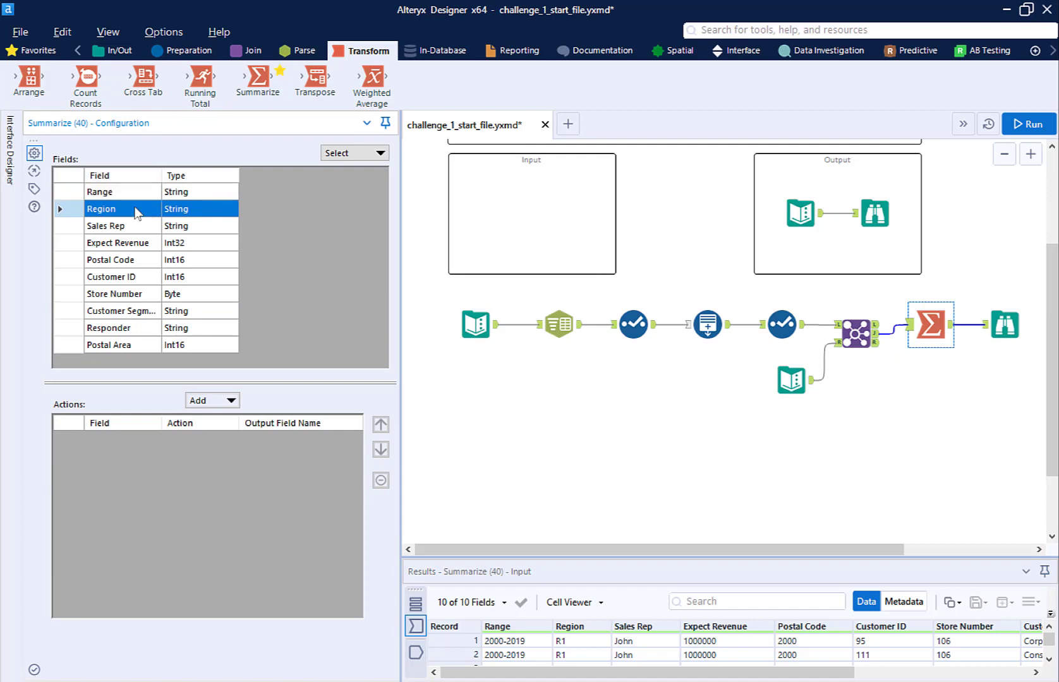
pyautogui.keyDown('shift'); pyautogui.click(140, 227); pyautogui.keyUp('shift')
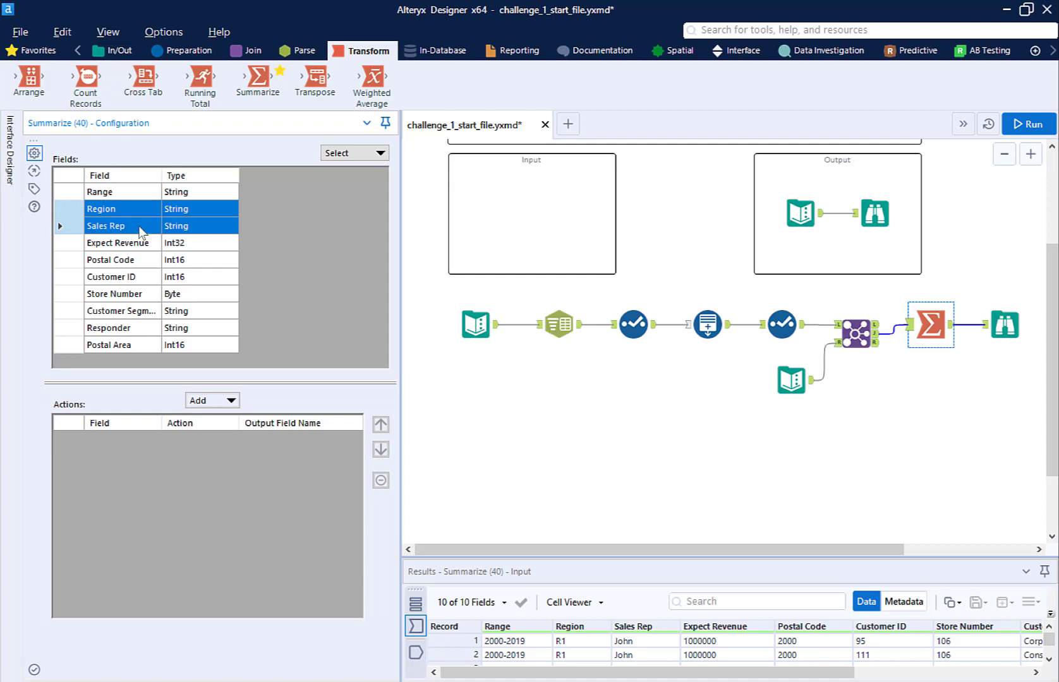
pyautogui.keyDown('ctrl'); pyautogui.click(144, 328); pyautogui.keyUp('ctrl')
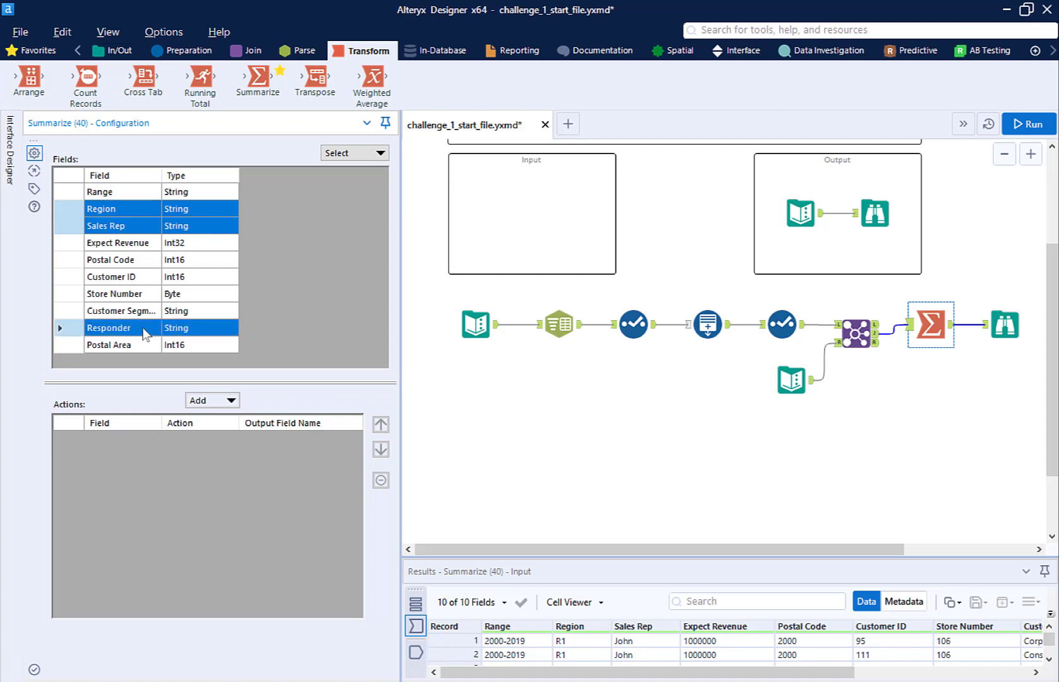
pyautogui.click(232, 401)
pyautogui.click(263, 396)
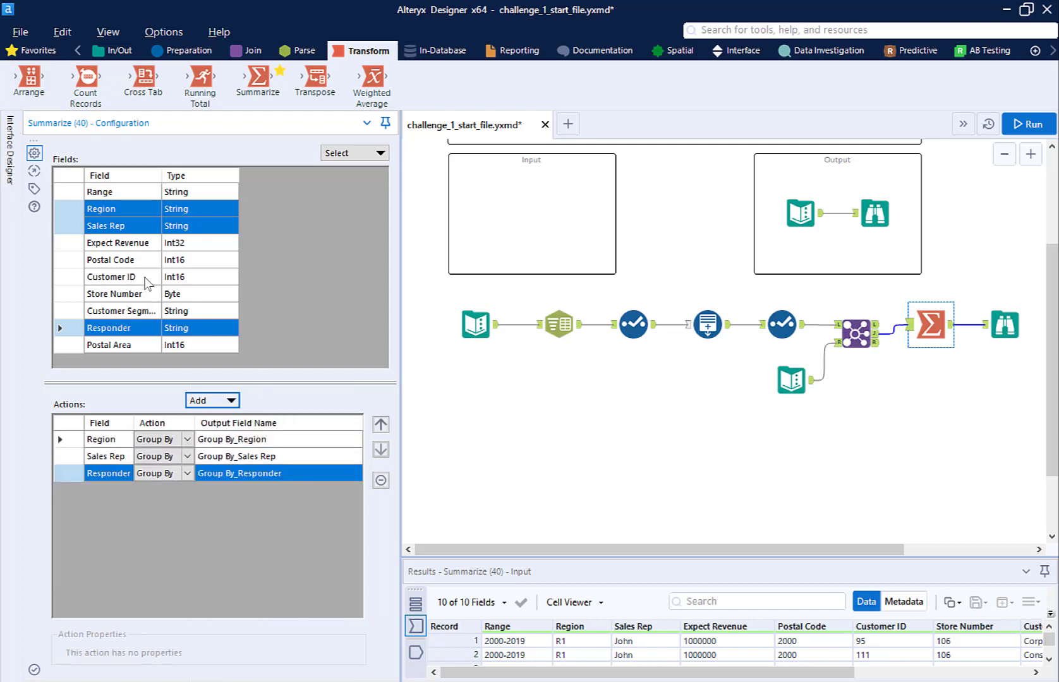
pyautogui.click(147, 277)
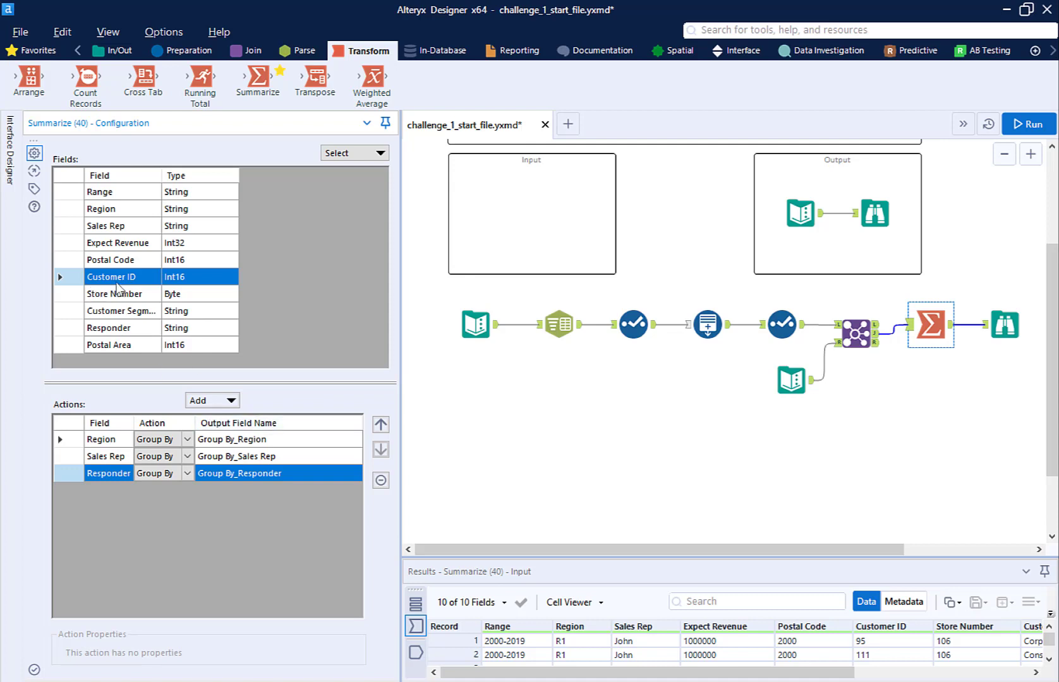
pyautogui.click(235, 402)
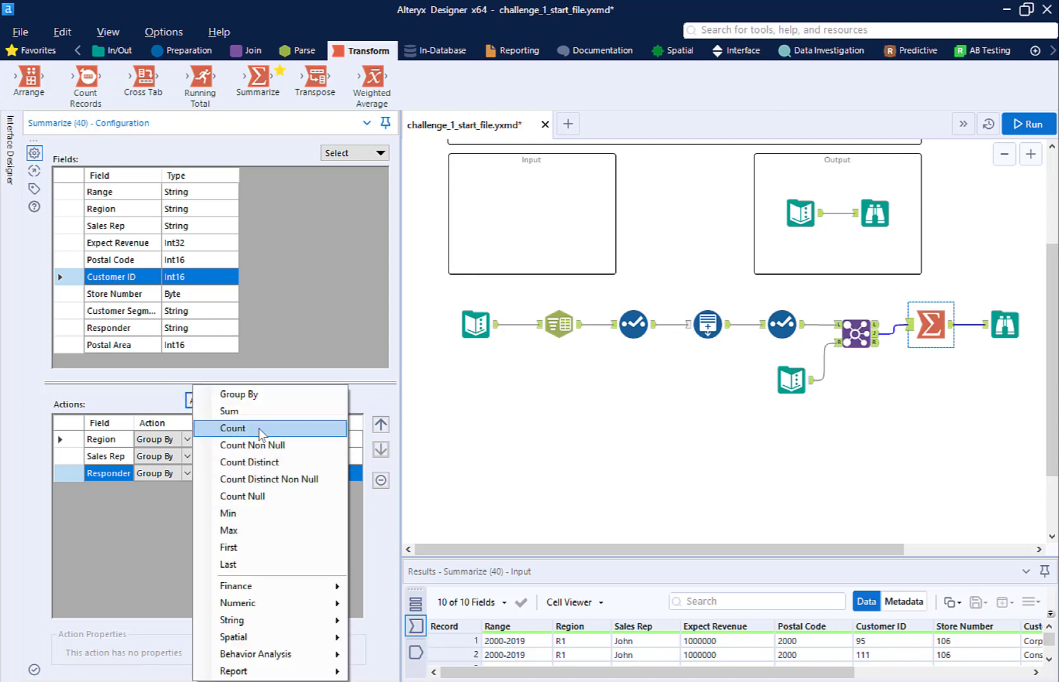
pyautogui.click(259, 429)
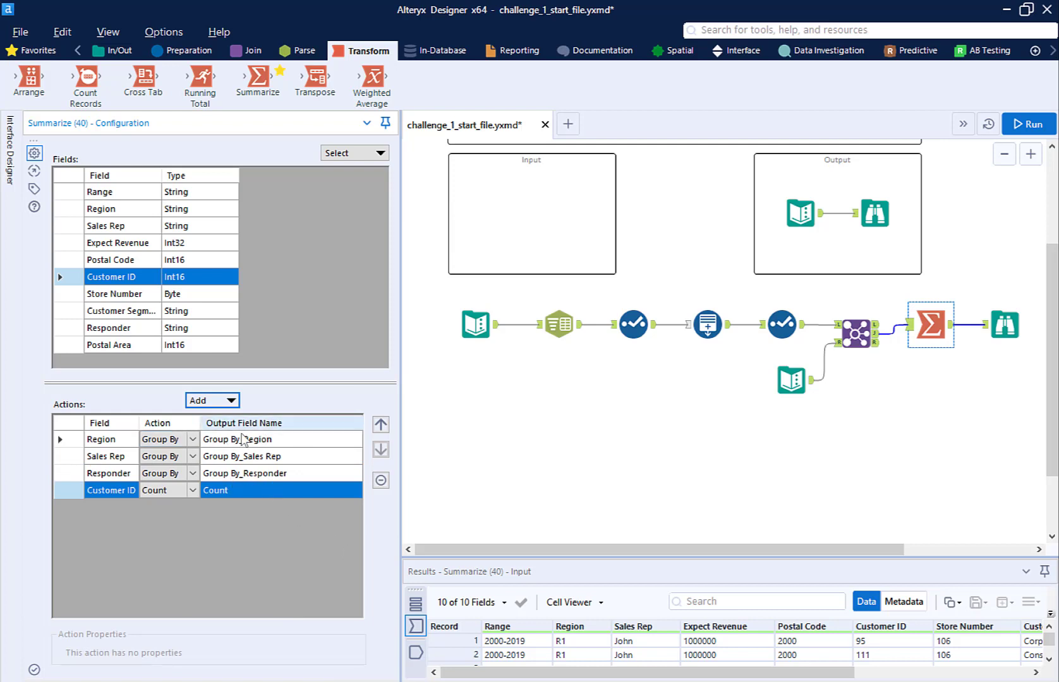
# Remove the 'Group By_' prefix from the Region, Sales Rep and Responder output names.
pyautogui.click(238, 442)
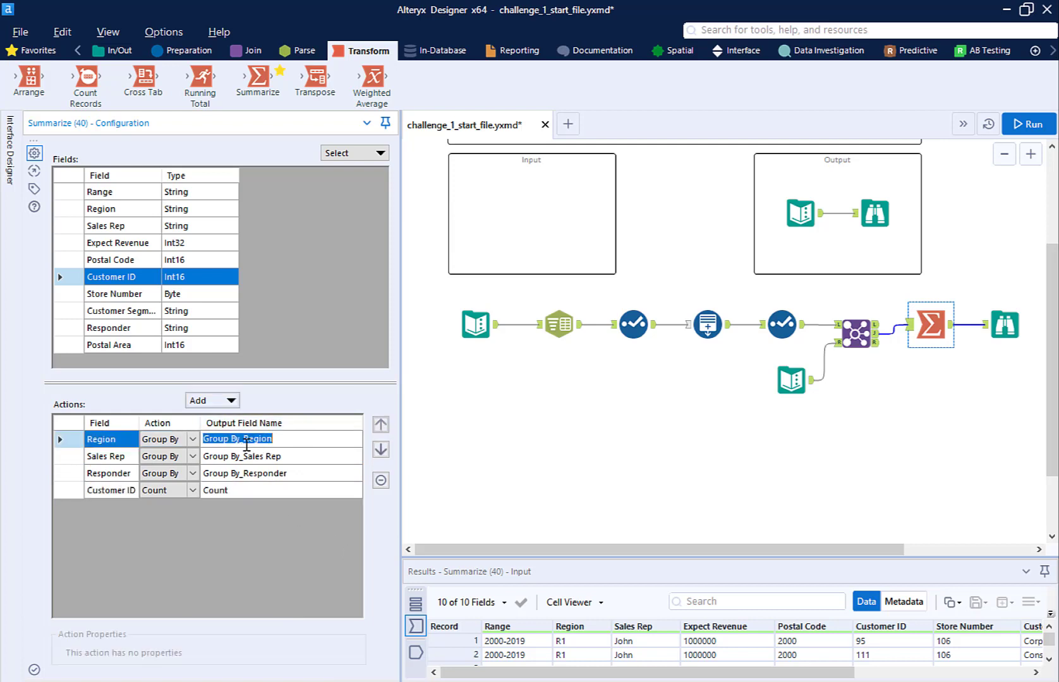
pyautogui.click(245, 439)
pyautogui.press('BackSpace')
pyautogui.press('BackSpace')
pyautogui.press('BackSpace')
pyautogui.press('BackSpace')
pyautogui.press('BackSpace')
pyautogui.press('BackSpace')
pyautogui.press('BackSpace')
pyautogui.press('BackSpace')
pyautogui.press('BackSpace')
pyautogui.click(236, 457)
pyautogui.click(246, 456)
pyautogui.press('BackSpace')
pyautogui.press('BackSpace')
pyautogui.press('BackSpace')
pyautogui.press('BackSpace')
pyautogui.press('BackSpace')
pyautogui.press('BackSpace')
pyautogui.press('BackSpace')
pyautogui.press('BackSpace')
pyautogui.press('BackSpace')
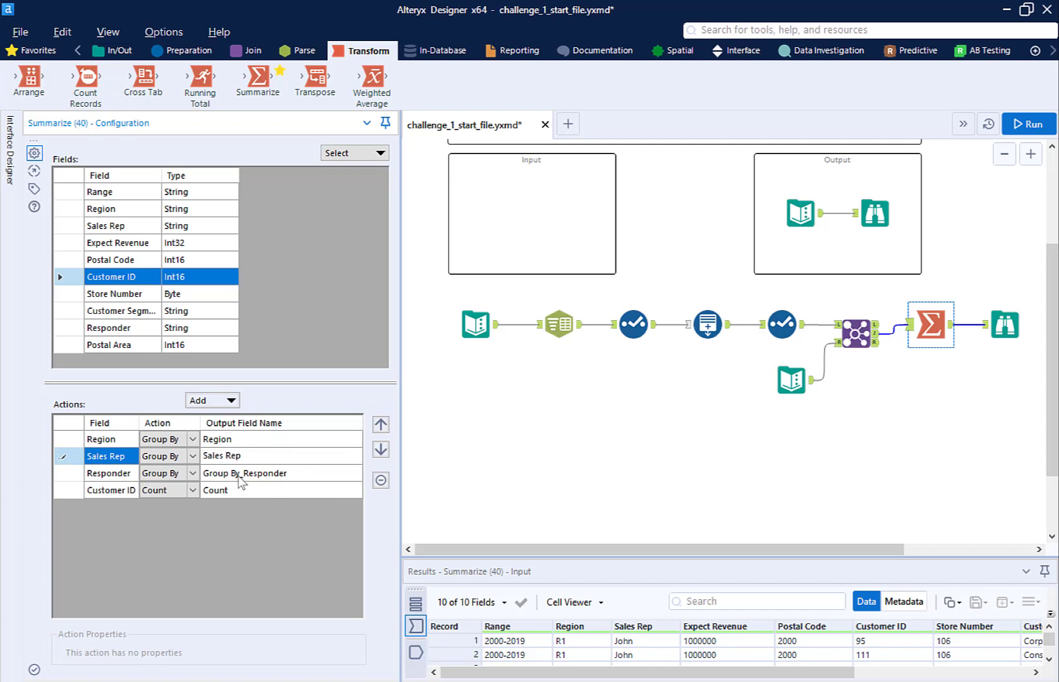
pyautogui.click(244, 478)
pyautogui.click(243, 475)
pyautogui.press('BackSpace')
pyautogui.press('BackSpace')
pyautogui.press('BackSpace')
pyautogui.press('BackSpace')
pyautogui.press('BackSpace')
pyautogui.press('BackSpace')
pyautogui.press('BackSpace')
pyautogui.press('BackSpace')
pyautogui.press('BackSpace')
pyautogui.click(694, 460)
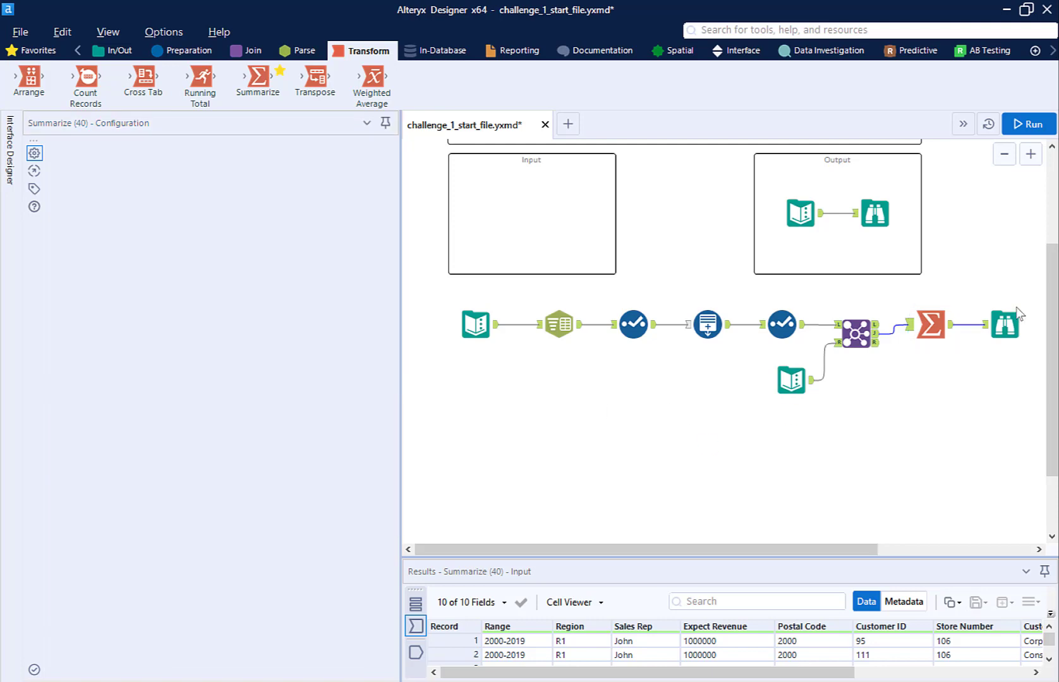
# Run the workflow and check the Summarize output's 10 rows of counts against the expected output.
pyautogui.click(874, 212)
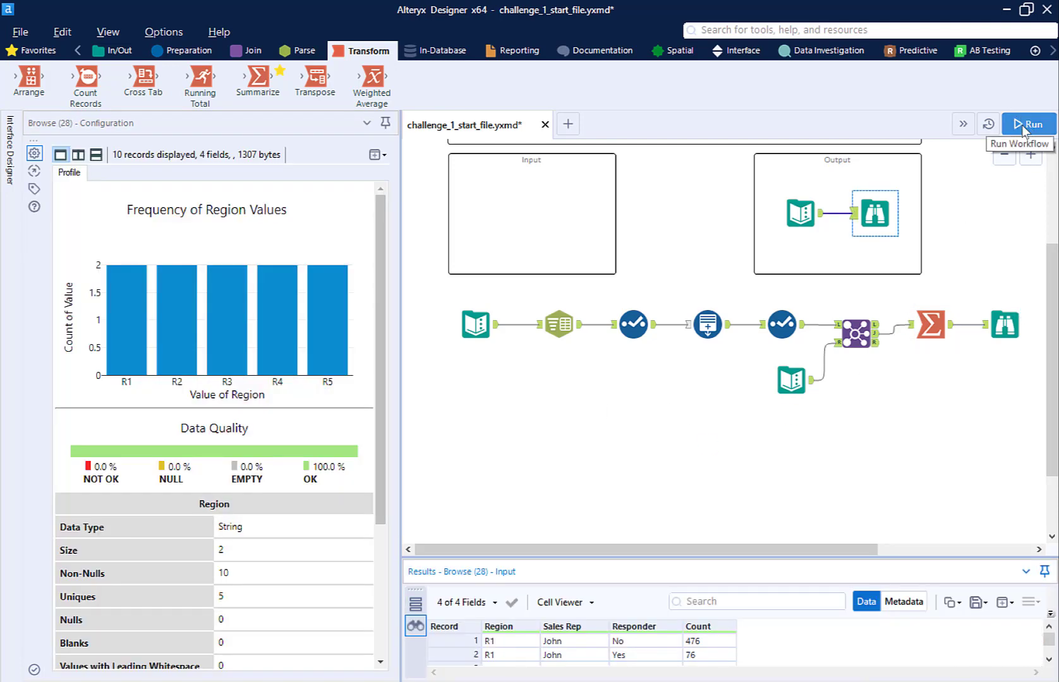
pyautogui.click(1020, 113)
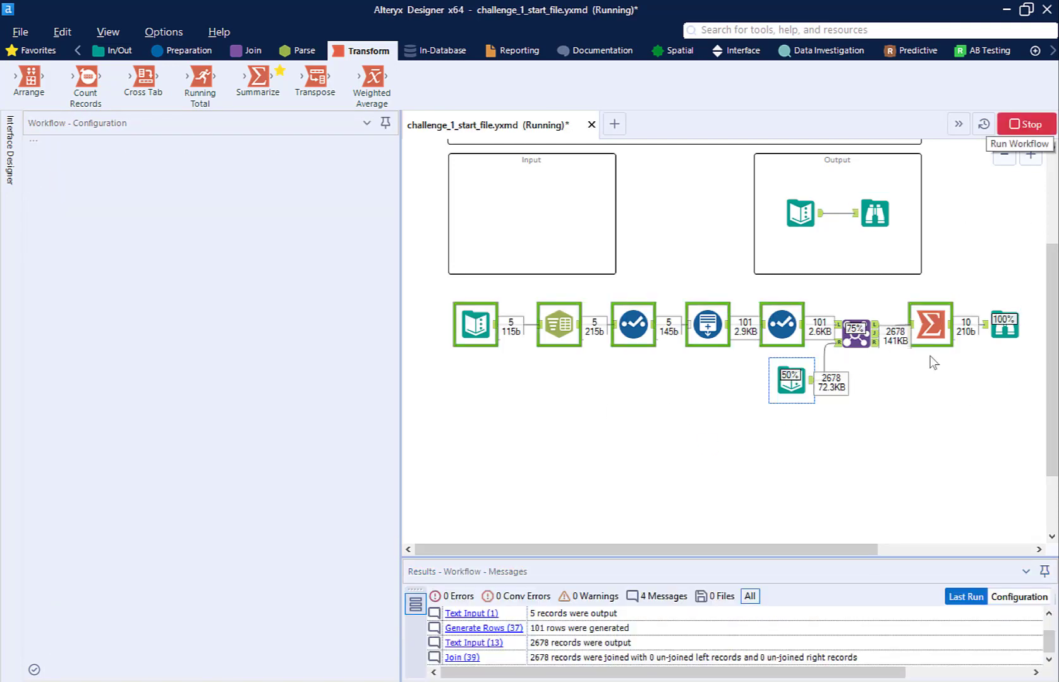
pyautogui.click(1008, 329)
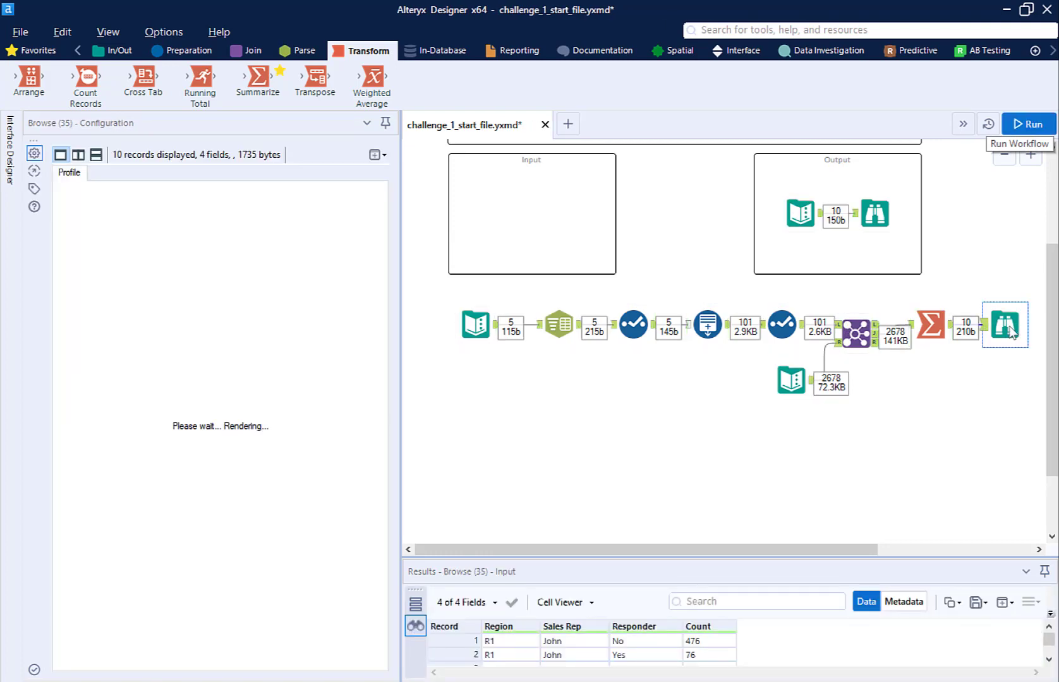
pyautogui.click(1002, 604)
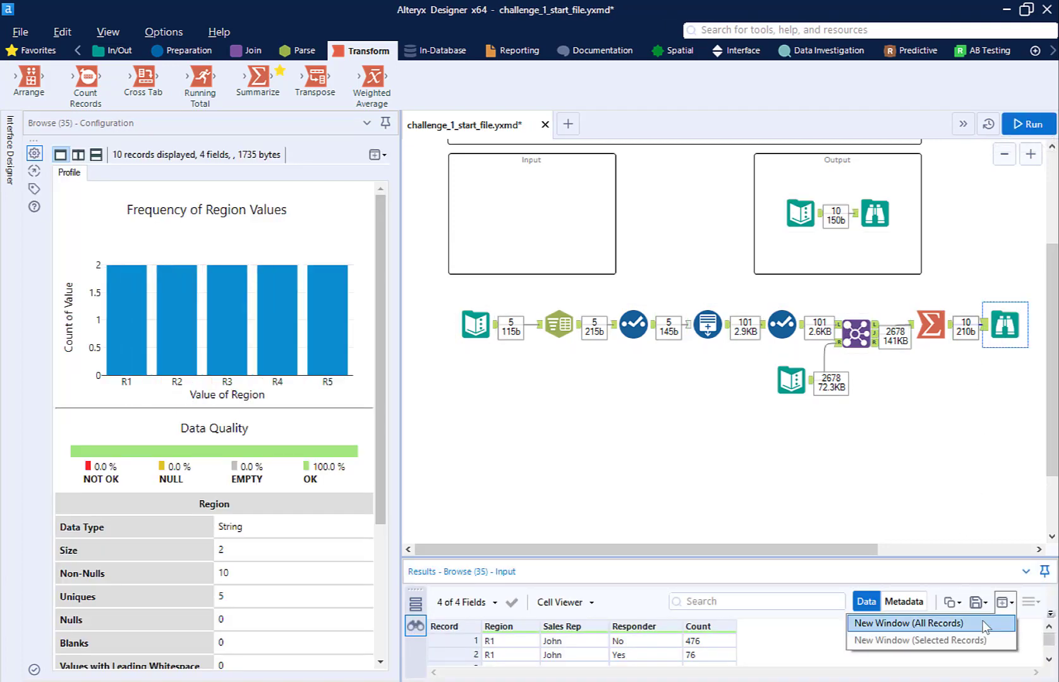
pyautogui.click(988, 623)
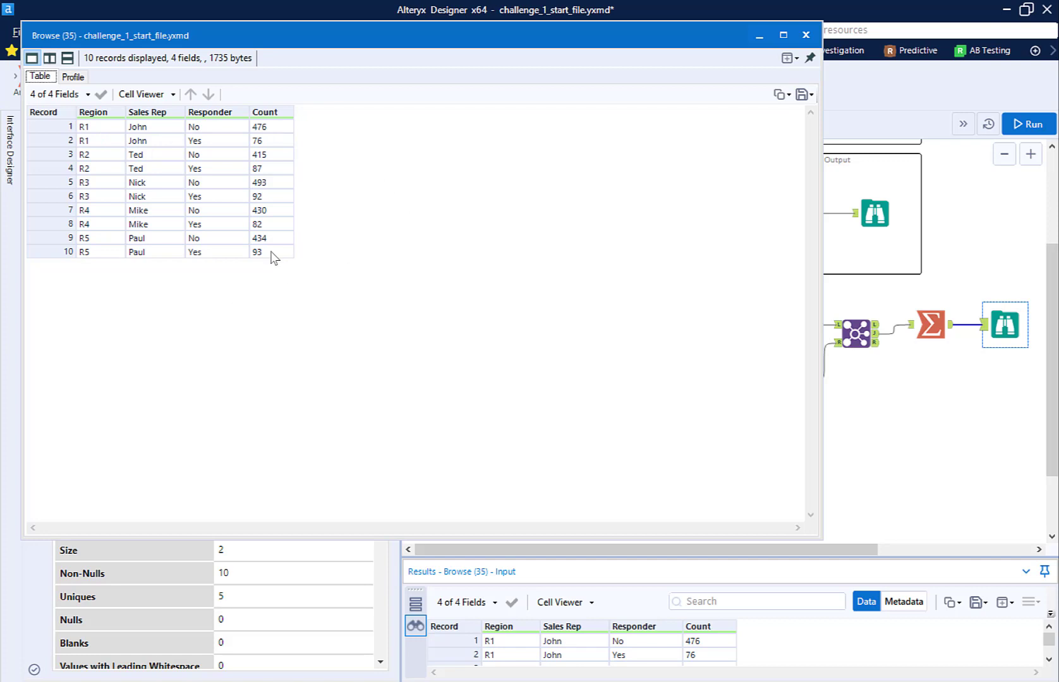
pyautogui.click(805, 35)
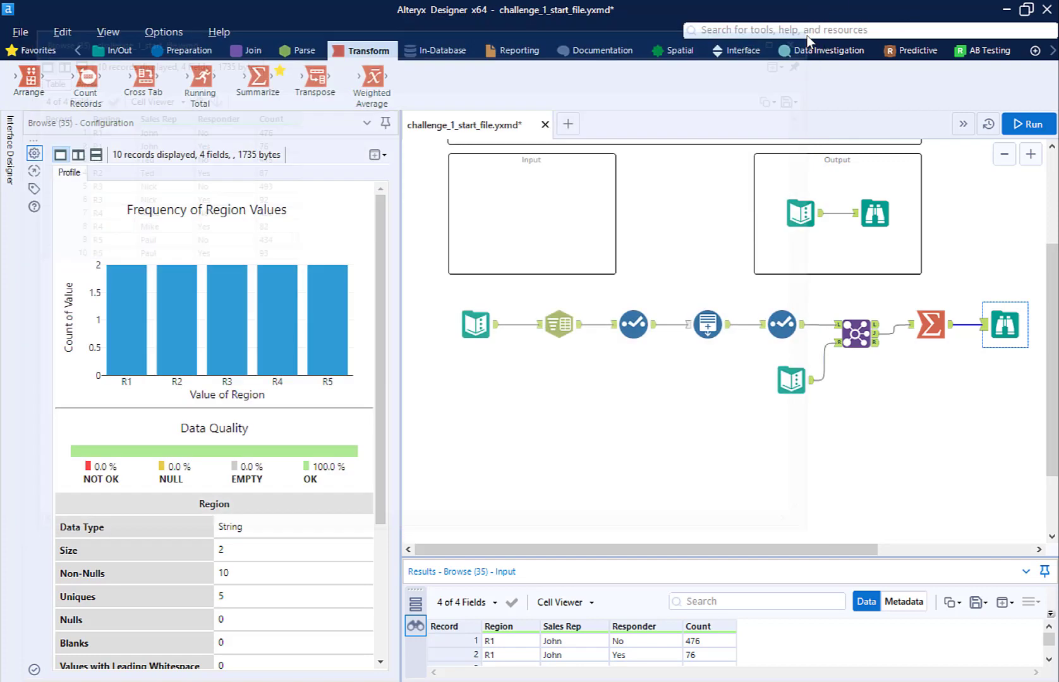
pyautogui.click(875, 213)
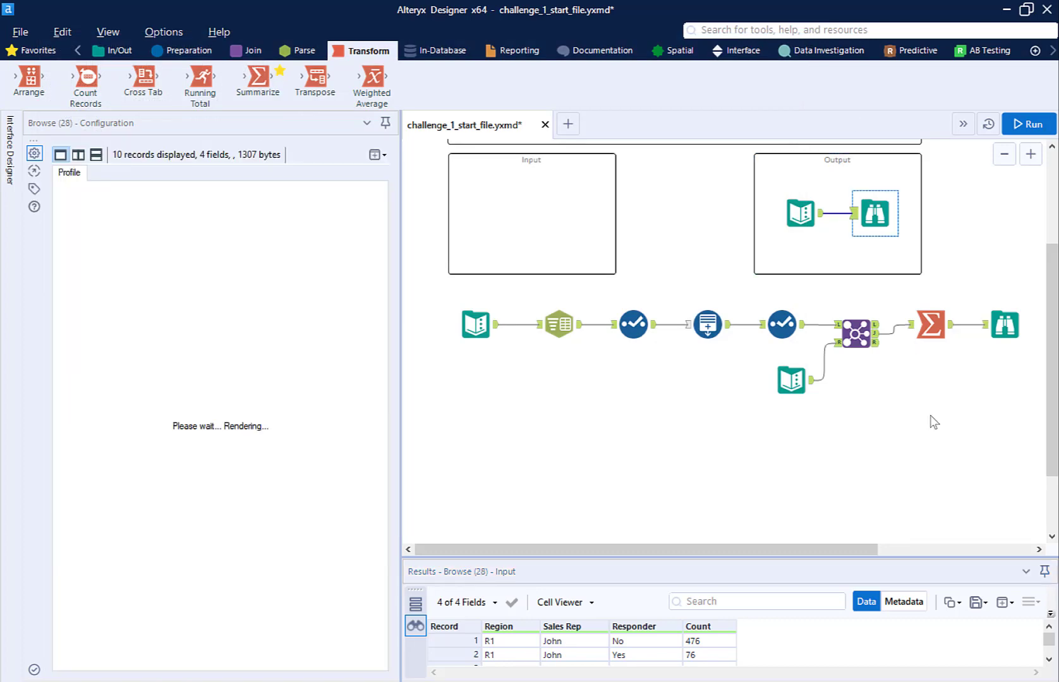
pyautogui.click(1004, 602)
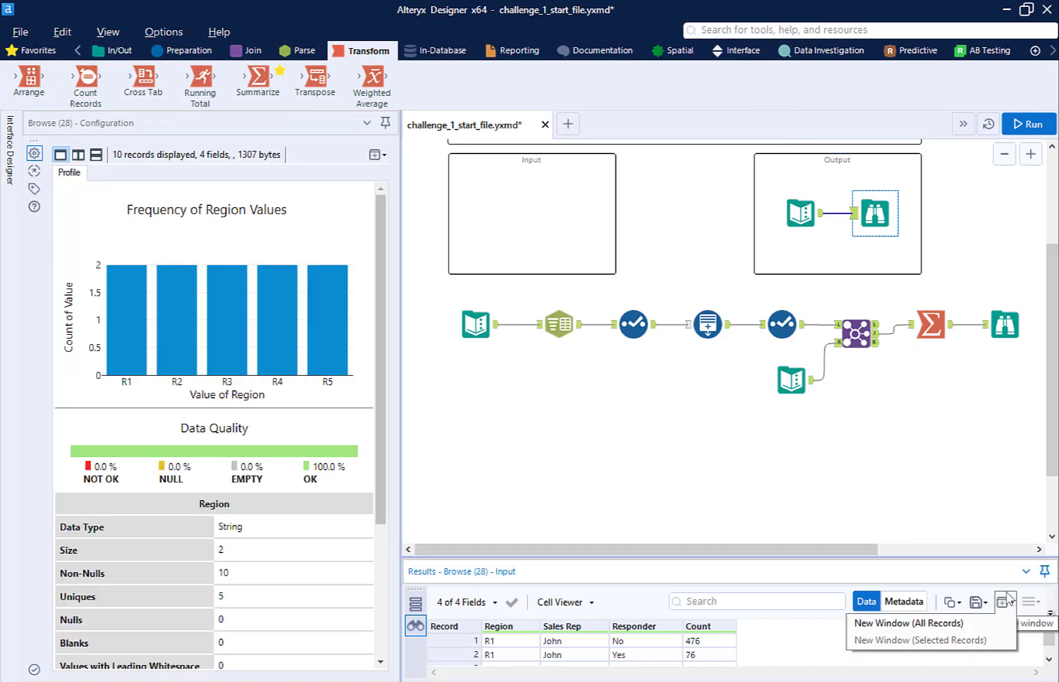
pyautogui.click(994, 623)
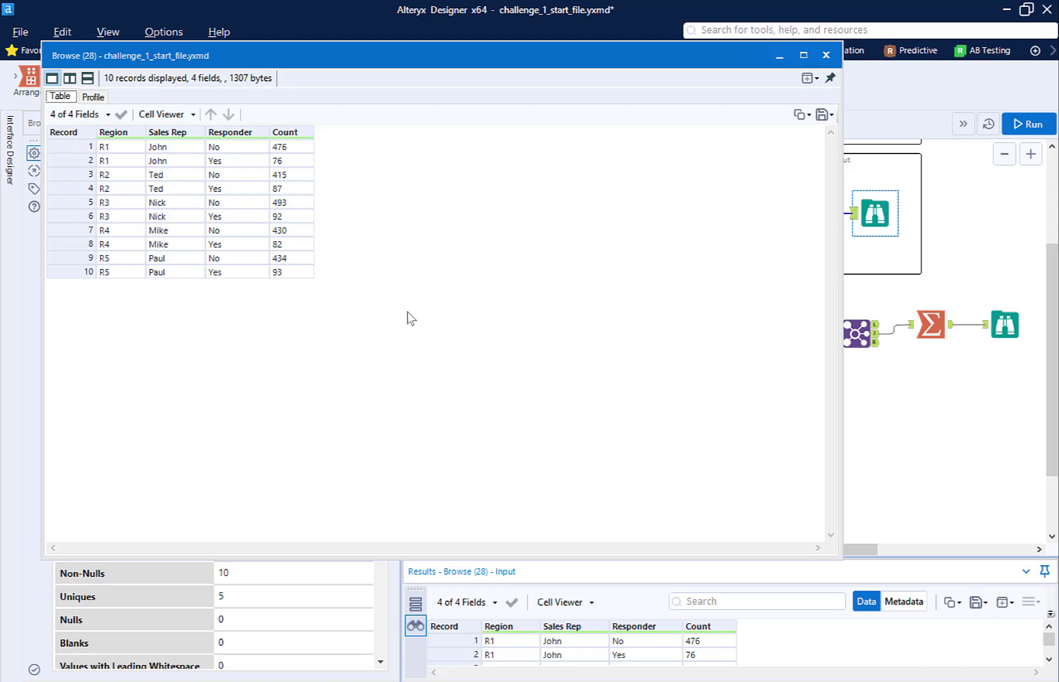